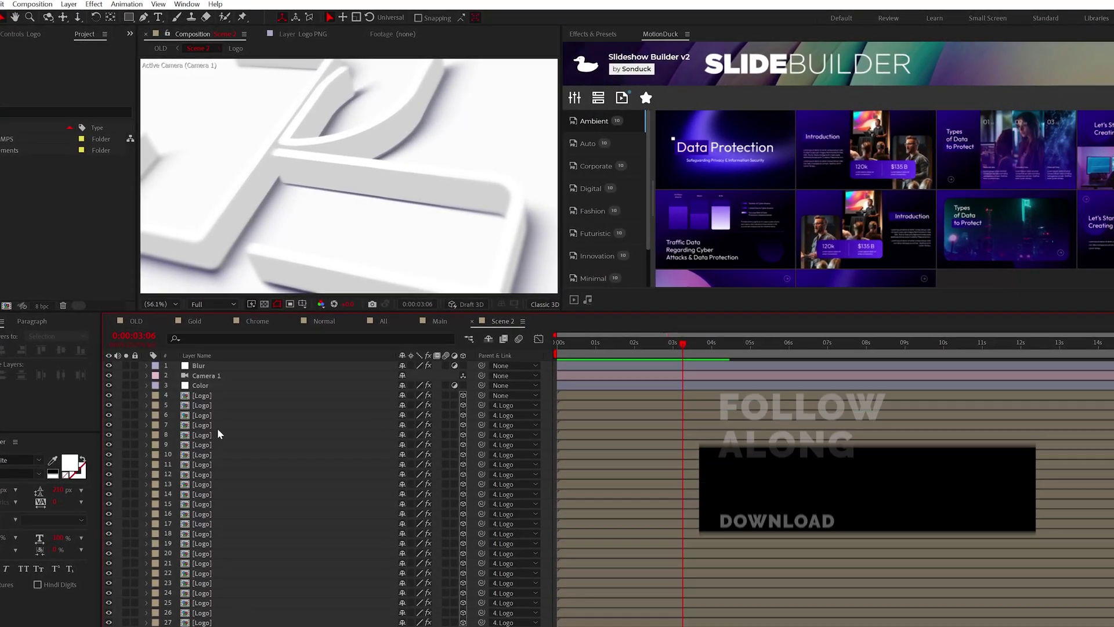
{"action": "left_click", "coordinate": [205, 392]}
{"action": "left_click", "coordinate": [207, 470]}
{"action": "left_click", "coordinate": [206, 509]}
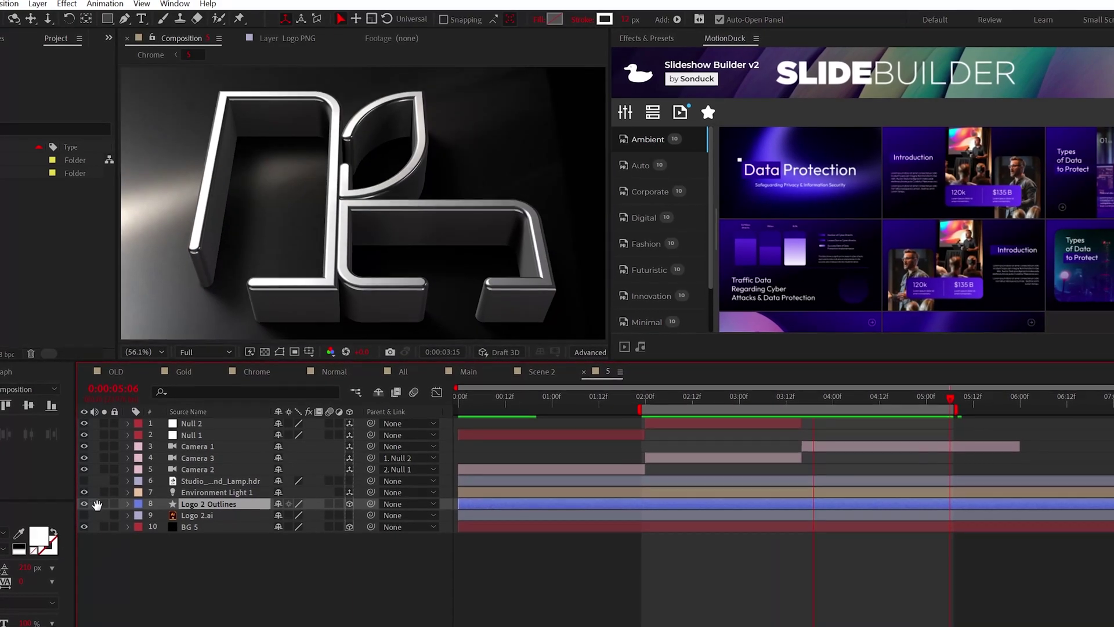
{"action": "key", "text": "space"}
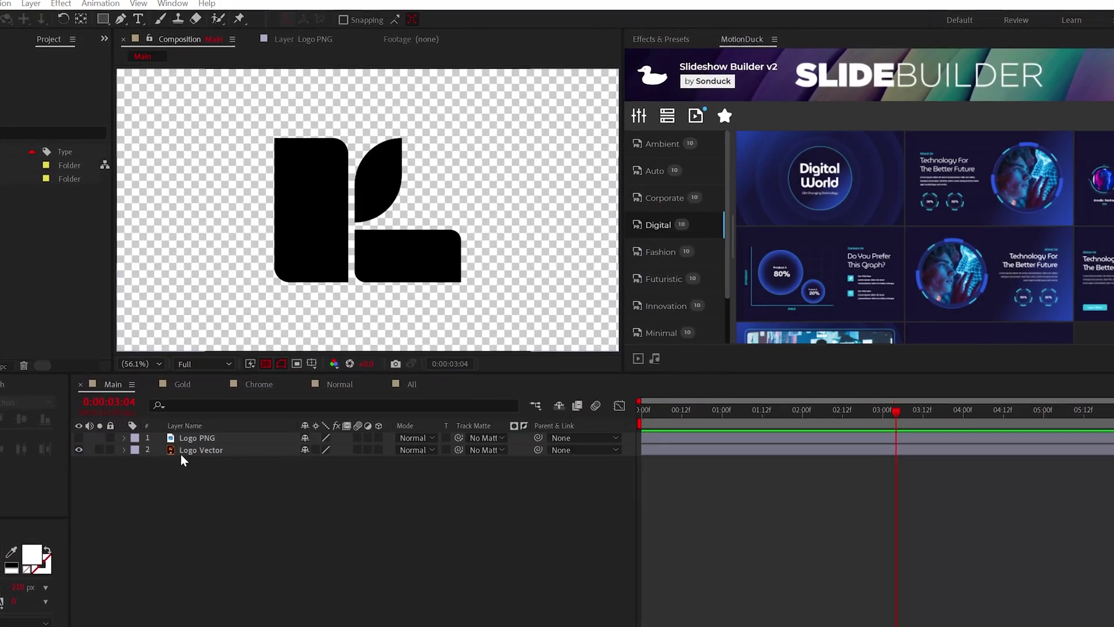
Create shapes from the Logo Vector layer so its outlines become an editable shape layer.
{"action": "left_click", "coordinate": [75, 457]}
{"action": "left_click", "coordinate": [76, 462]}
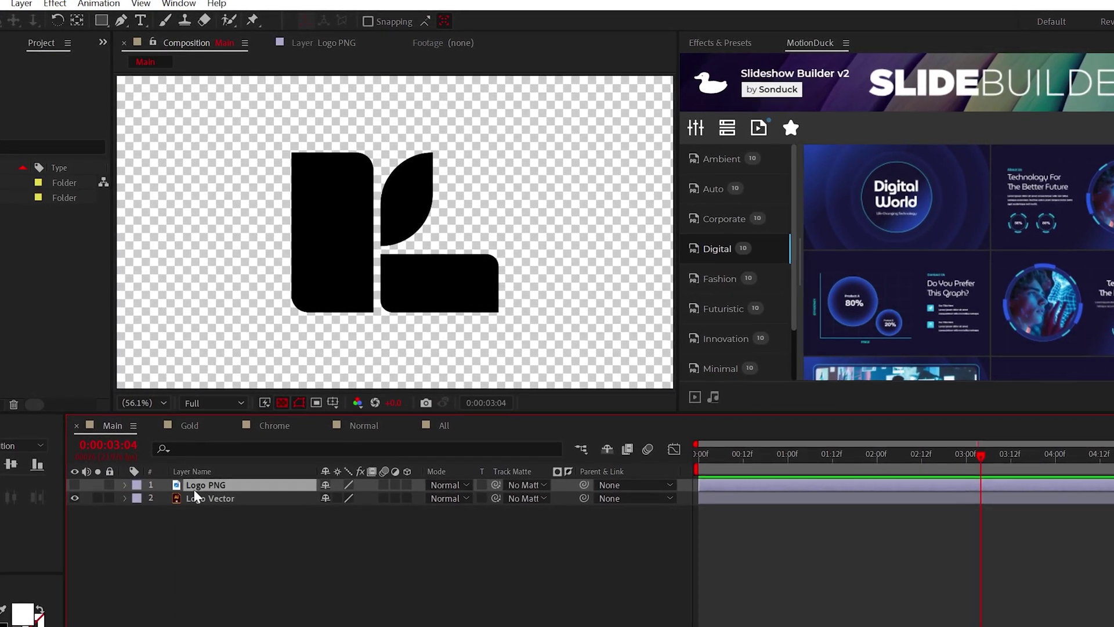
{"action": "right_click", "coordinate": [207, 495]}
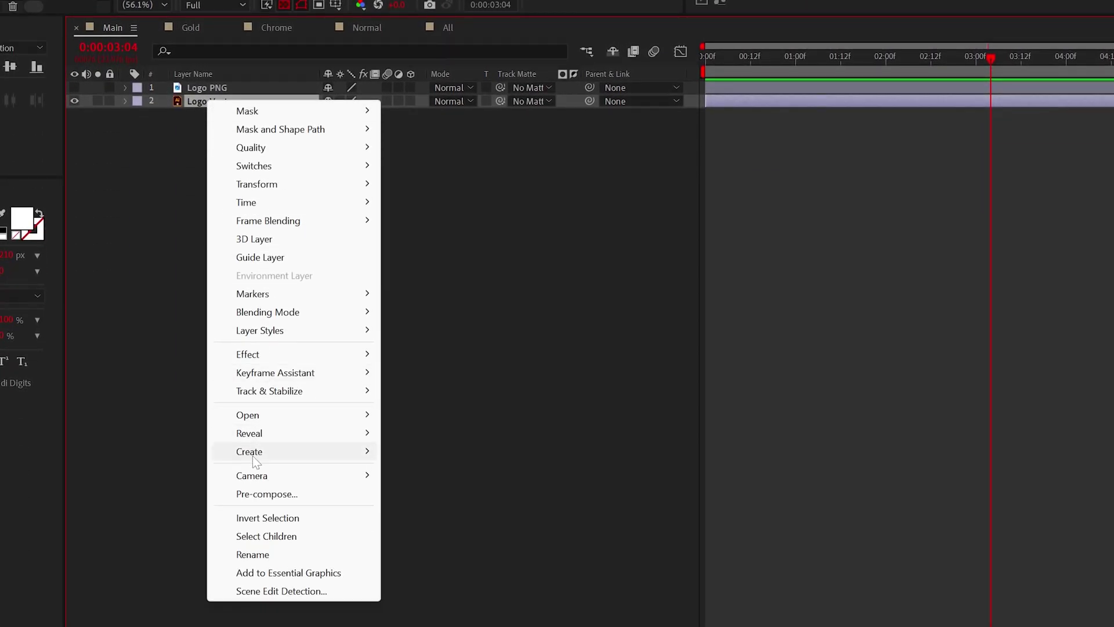
{"action": "mouse_move", "coordinate": [301, 453]}
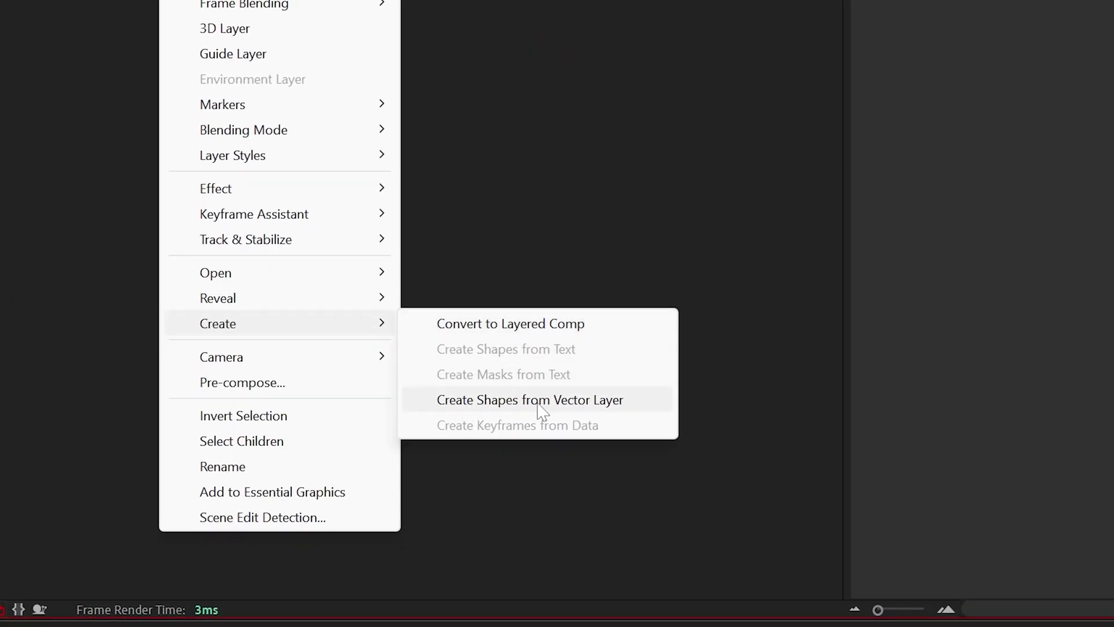
{"action": "left_click", "coordinate": [537, 402]}
Toggle the Logo Vector Outlines layer's visibility to check it, leave it hidden, and show the Logo PNG layer.
{"action": "left_click", "coordinate": [137, 507]}
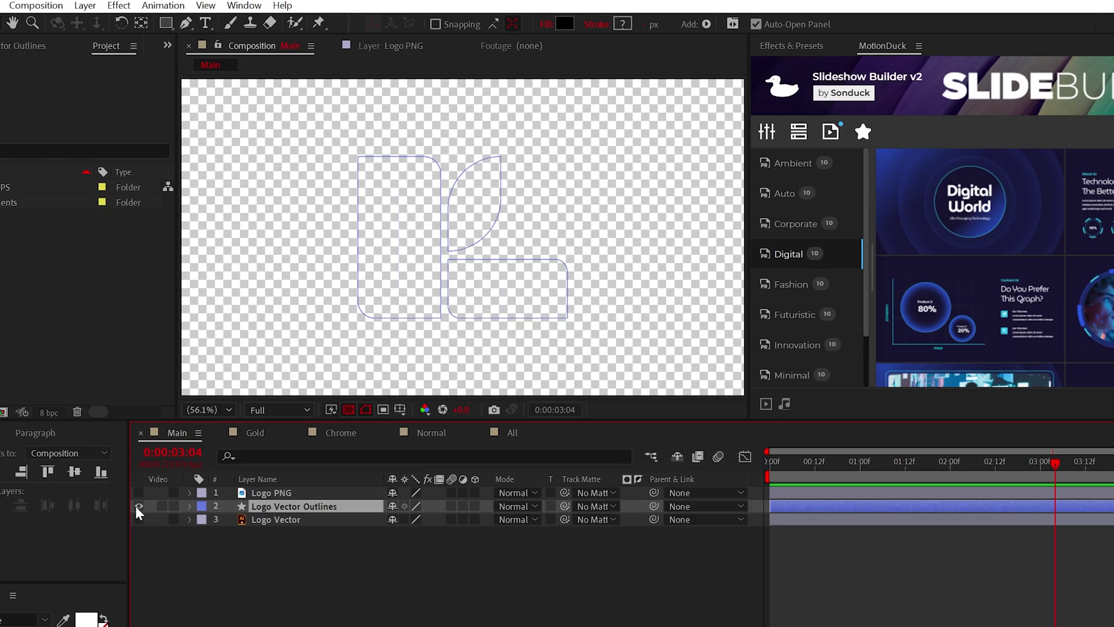
{"action": "left_click", "coordinate": [138, 506]}
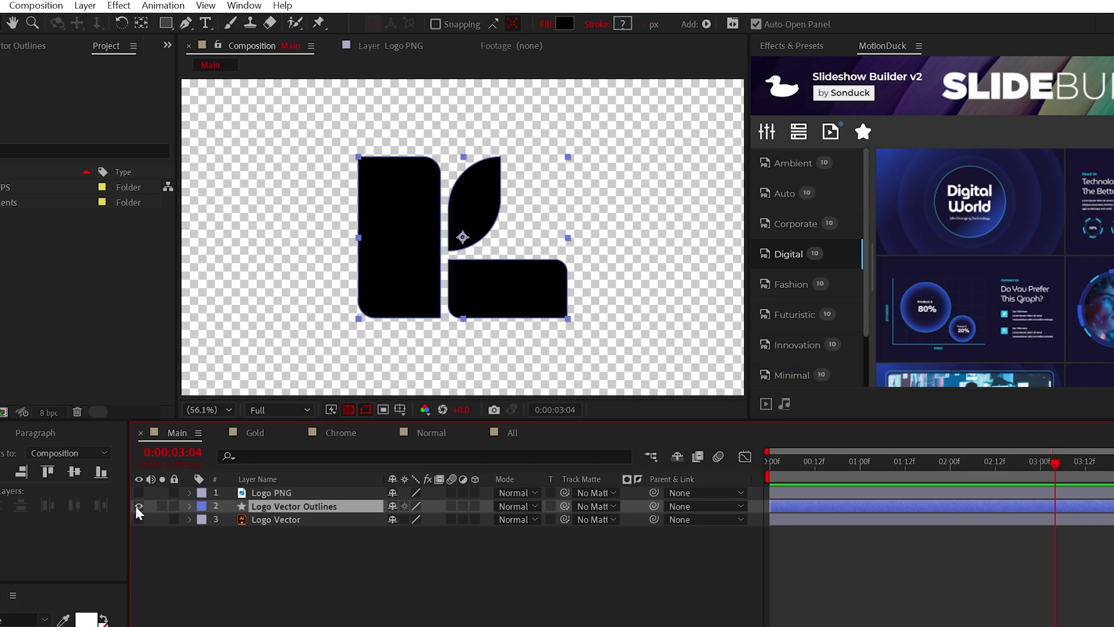
{"action": "left_click", "coordinate": [137, 507]}
{"action": "left_click", "coordinate": [138, 493]}
Auto-trace the Logo PNG layer to generate mask paths around the logo parts.
{"action": "left_click", "coordinate": [265, 492]}
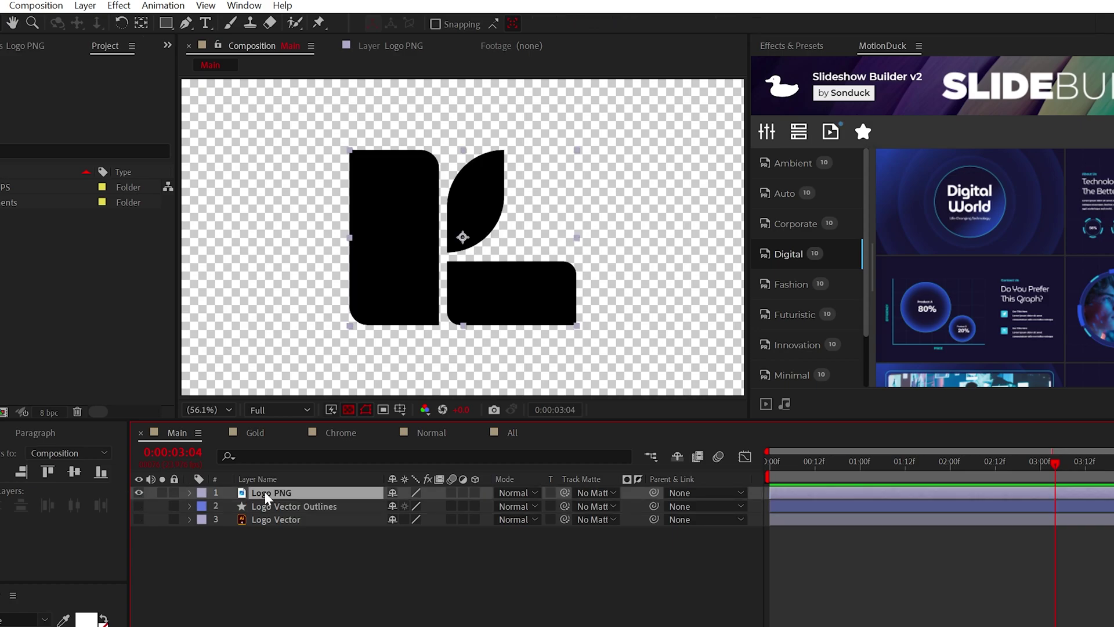
{"action": "left_click", "coordinate": [85, 8]}
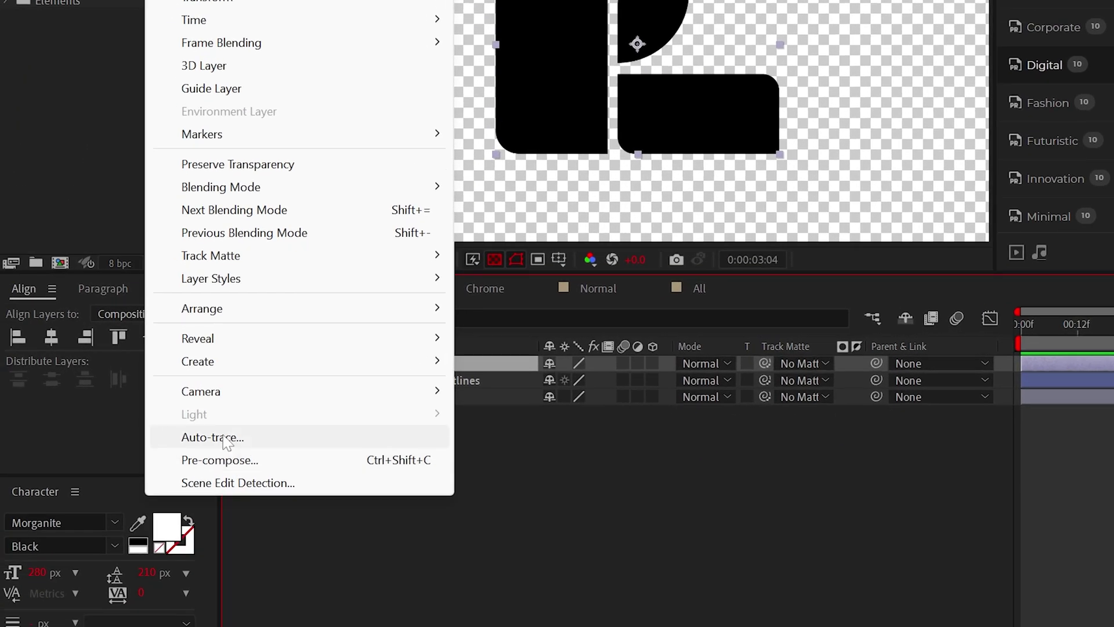
{"action": "left_click", "coordinate": [110, 554]}
{"action": "left_click", "coordinate": [264, 361]}
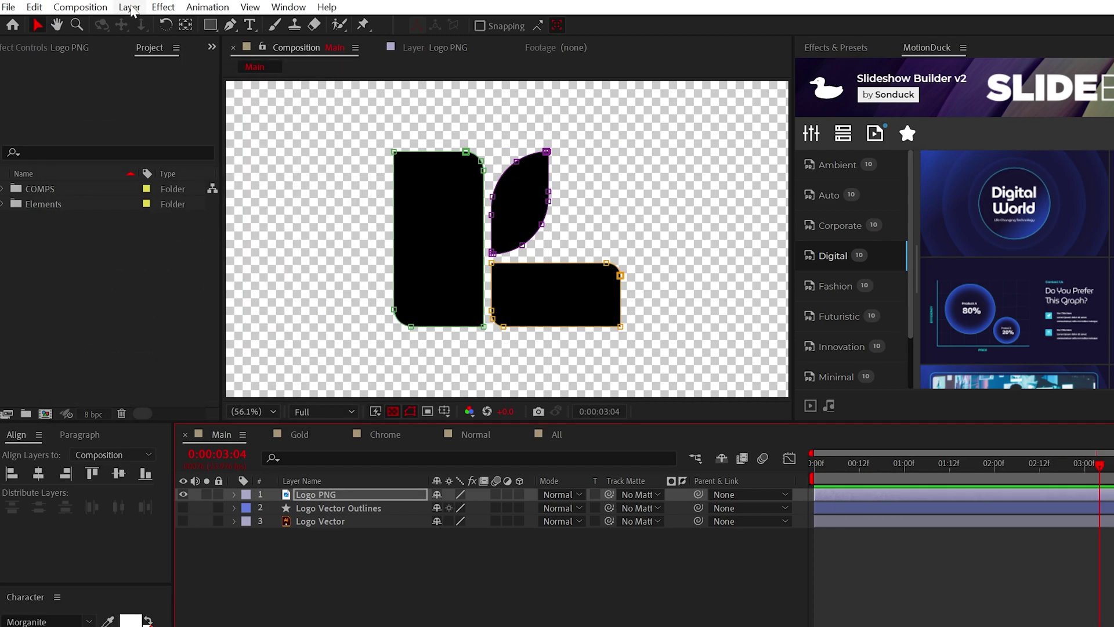
Create a new shape layer and add three empty paths to its contents.
{"action": "left_click", "coordinate": [128, 7]}
{"action": "mouse_move", "coordinate": [237, 32]}
{"action": "left_click", "coordinate": [442, 116]}
{"action": "left_click", "coordinate": [526, 507]}
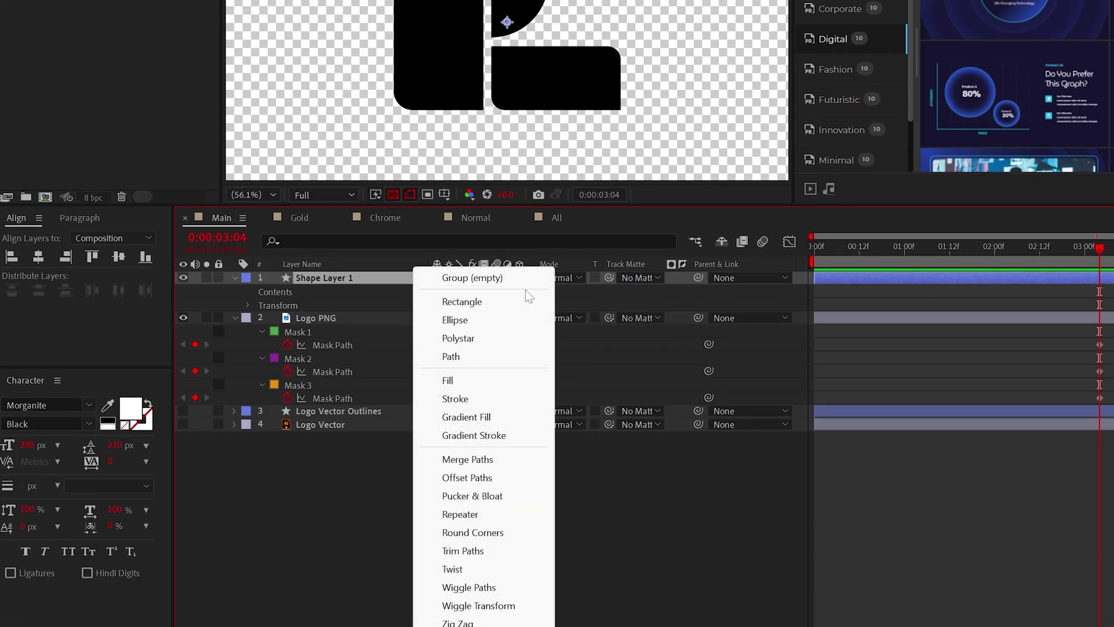
{"action": "left_click", "coordinate": [456, 356]}
{"action": "left_click", "coordinate": [527, 290]}
{"action": "left_click", "coordinate": [464, 356]}
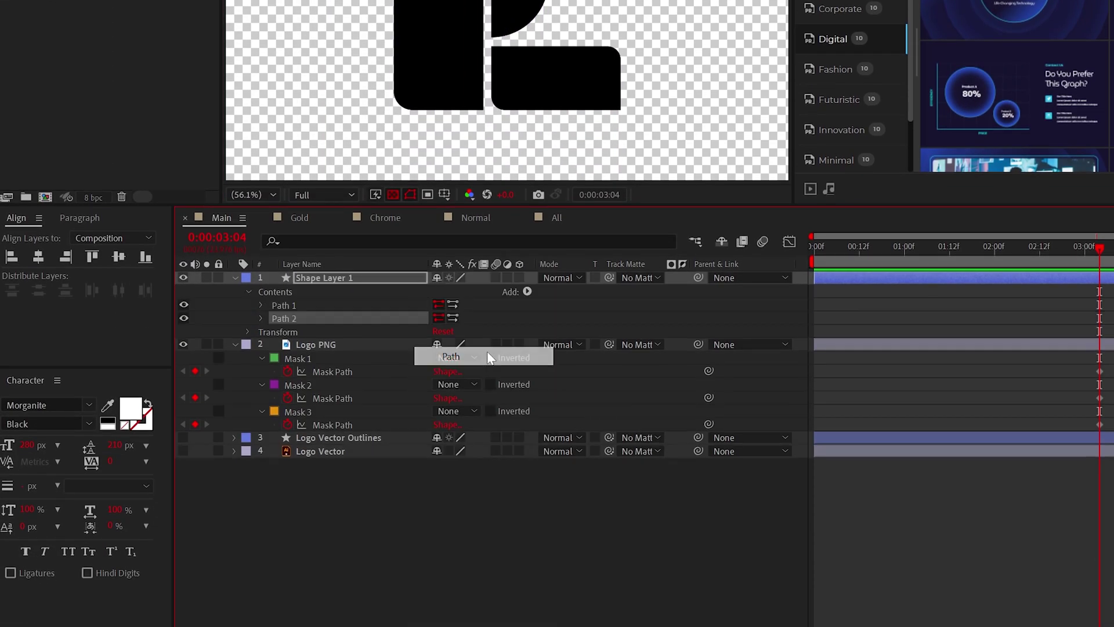
{"action": "left_click", "coordinate": [526, 291]}
{"action": "left_click", "coordinate": [467, 356]}
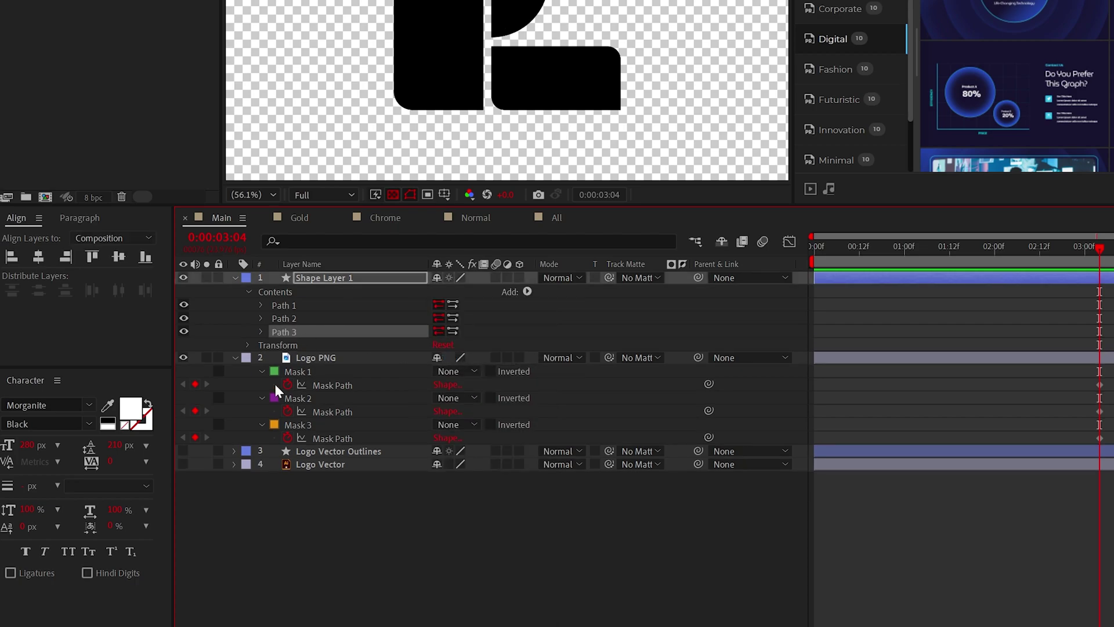
Copy the Mask 1 path of the Logo PNG layer into Path 1 of the shape layer.
{"action": "left_click", "coordinate": [316, 385]}
{"action": "key", "text": "ctrl+c"}
{"action": "left_click", "coordinate": [261, 305]}
{"action": "left_click", "coordinate": [306, 317]}
{"action": "key", "text": "ctrl+v"}
Copy the Mask 2 path of the Logo PNG layer into Path 2 of the shape layer.
{"action": "left_click", "coordinate": [325, 412]}
{"action": "left_click", "coordinate": [261, 318]}
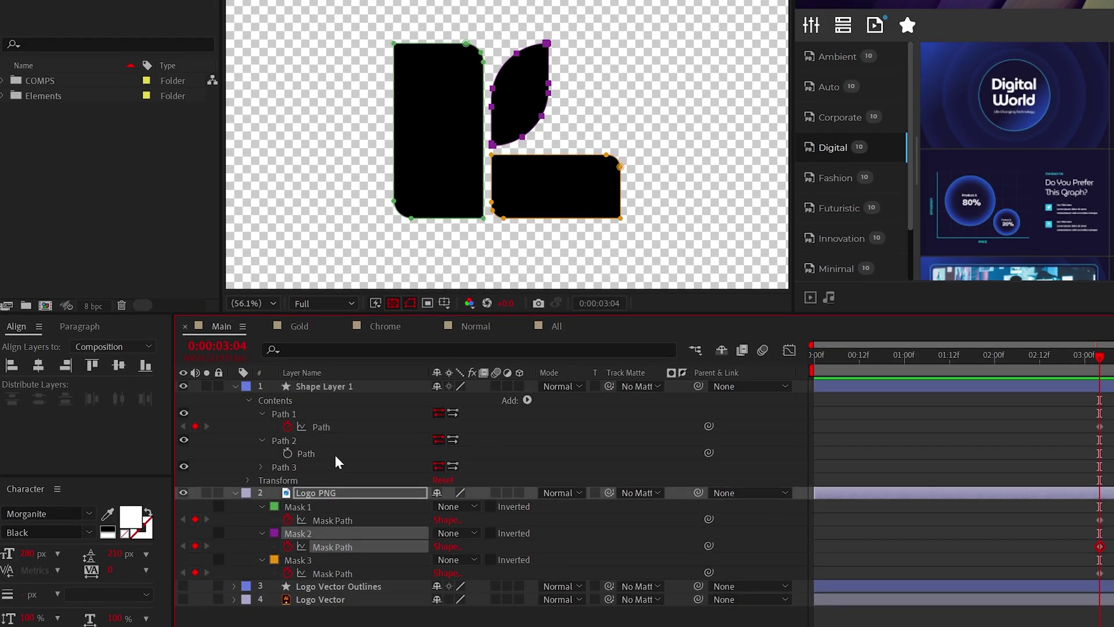
{"action": "left_click", "coordinate": [335, 454]}
{"action": "key", "text": "ctrl+v"}
Copy the Mask 3 path of the Logo PNG layer into Path 3 of the shape layer.
{"action": "left_click", "coordinate": [323, 573]}
{"action": "key", "text": "ctrl+c"}
{"action": "left_click", "coordinate": [261, 467]}
{"action": "left_click", "coordinate": [319, 479]}
{"action": "key", "text": "ctrl+v"}
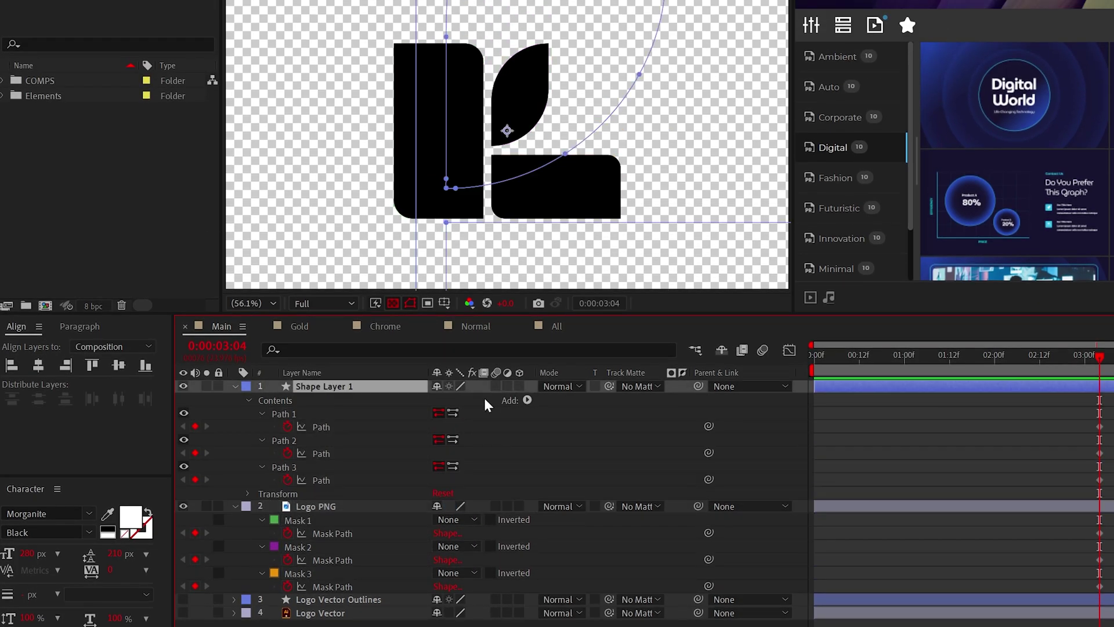
Add a stroke to the contents of Shape Layer 1 so the pasted logo paths are outlined.
{"action": "left_click", "coordinate": [527, 400]}
{"action": "left_click", "coordinate": [455, 507]}
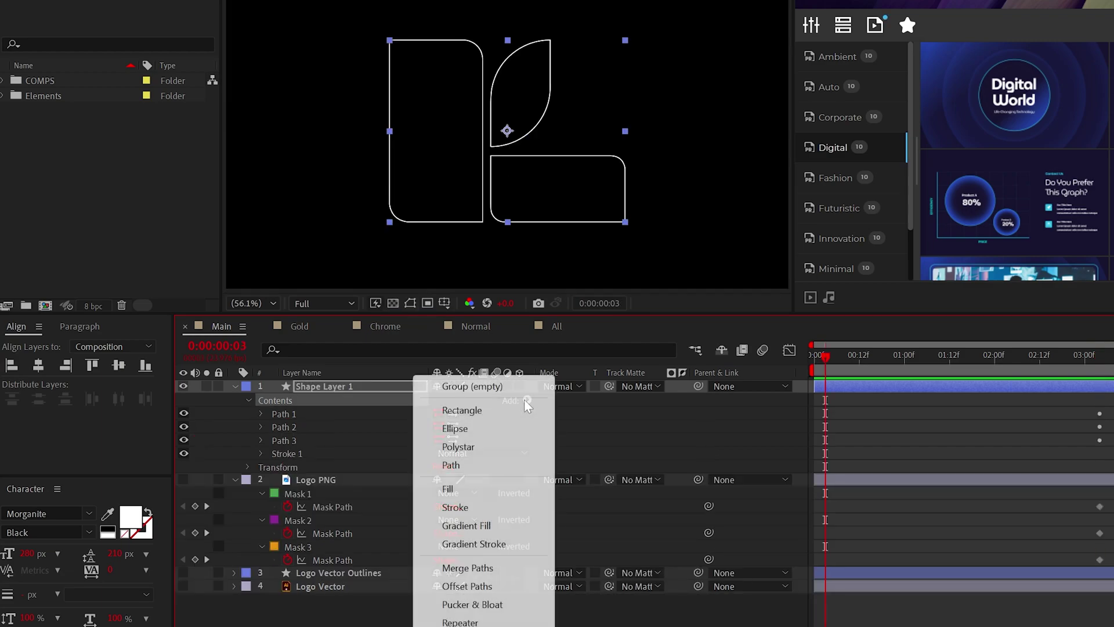
{"action": "left_click", "coordinate": [469, 386]}
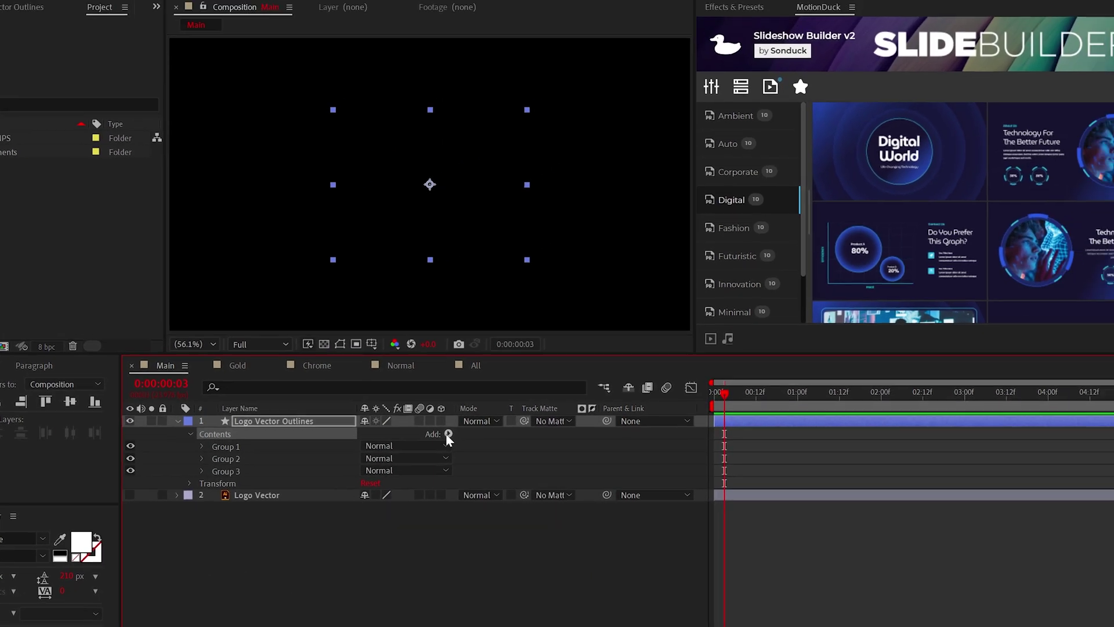
Add a stroke to the contents of the Logo Vector Outlines layer and set its width to 12 px.
{"action": "left_click", "coordinate": [406, 451]}
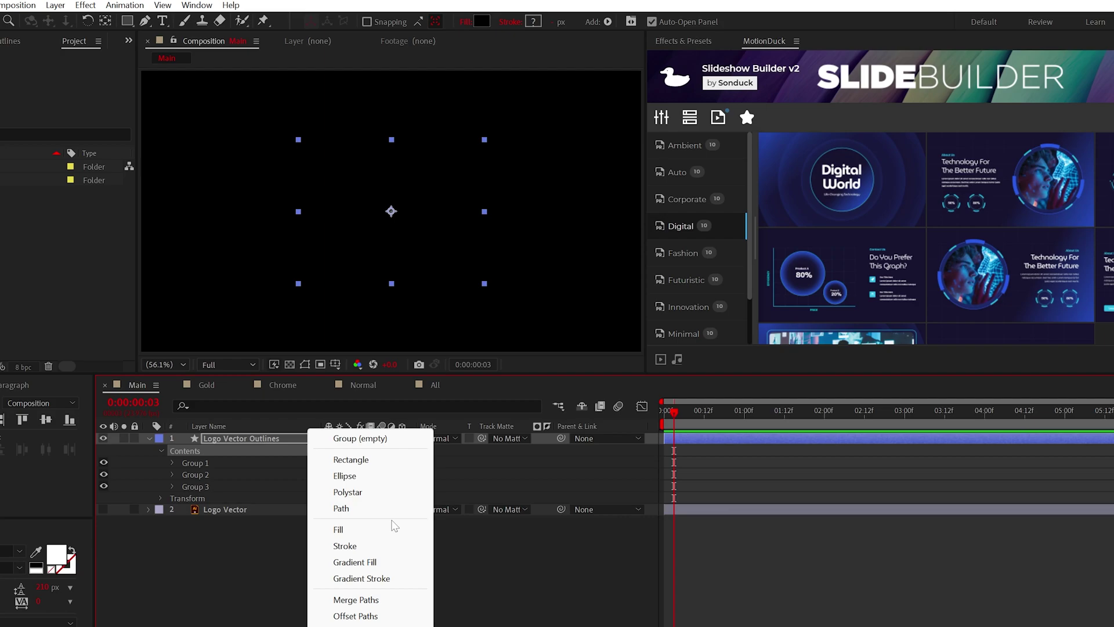
{"action": "left_click", "coordinate": [345, 546]}
{"action": "left_click", "coordinate": [553, 21]}
{"action": "type", "text": "12"}
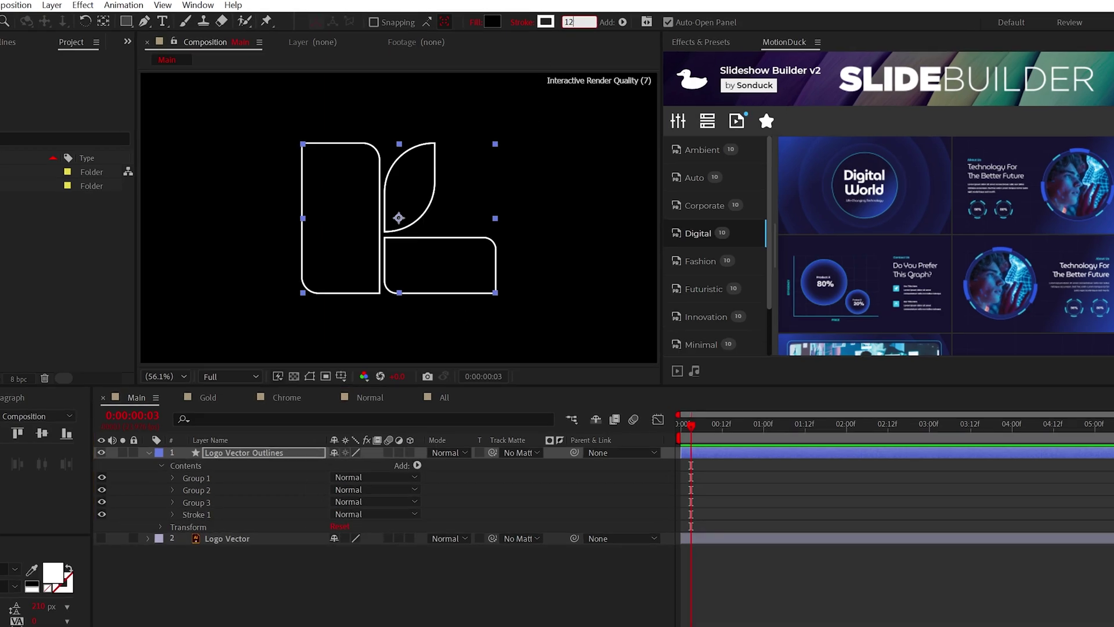
Set the fill of the Logo Vector Outlines layer to none.
{"action": "left_click", "coordinate": [540, 25]}
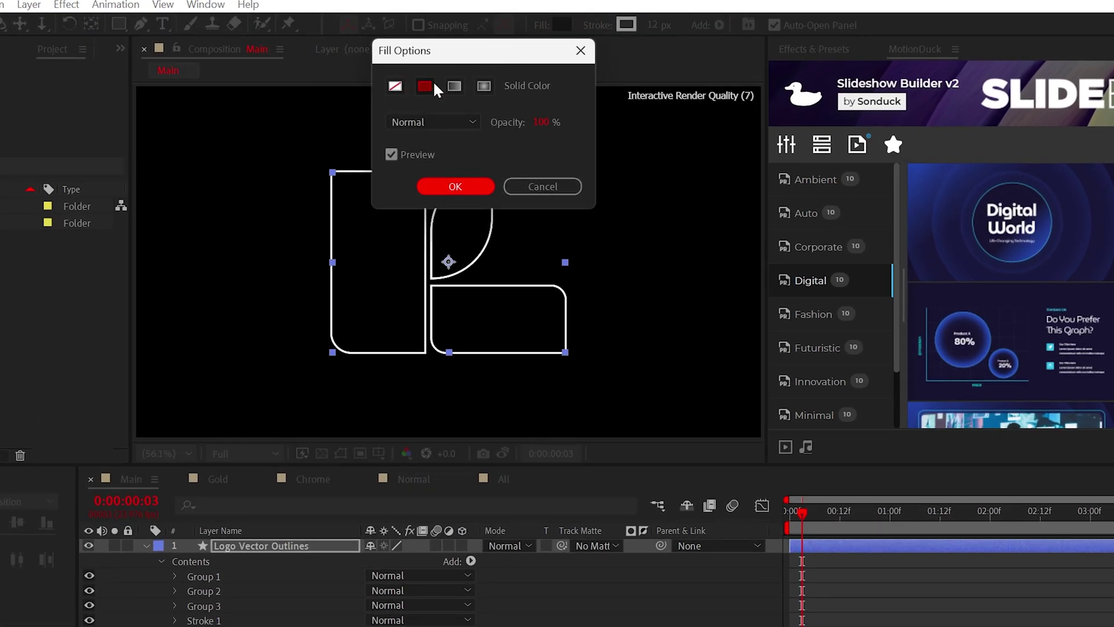
{"action": "left_click", "coordinate": [395, 87]}
{"action": "left_click", "coordinate": [454, 186]}
{"action": "key", "text": "F2"}
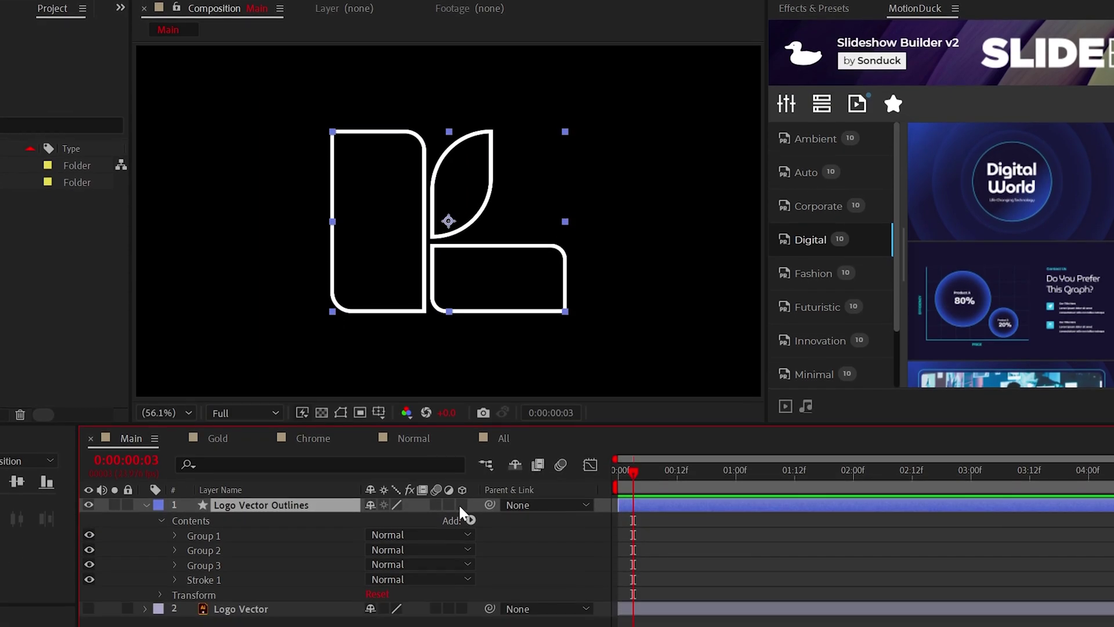
Make the Logo Vector Outlines layer 3D and choose the Advanced 3D renderer for the composition.
{"action": "left_click", "coordinate": [461, 546]}
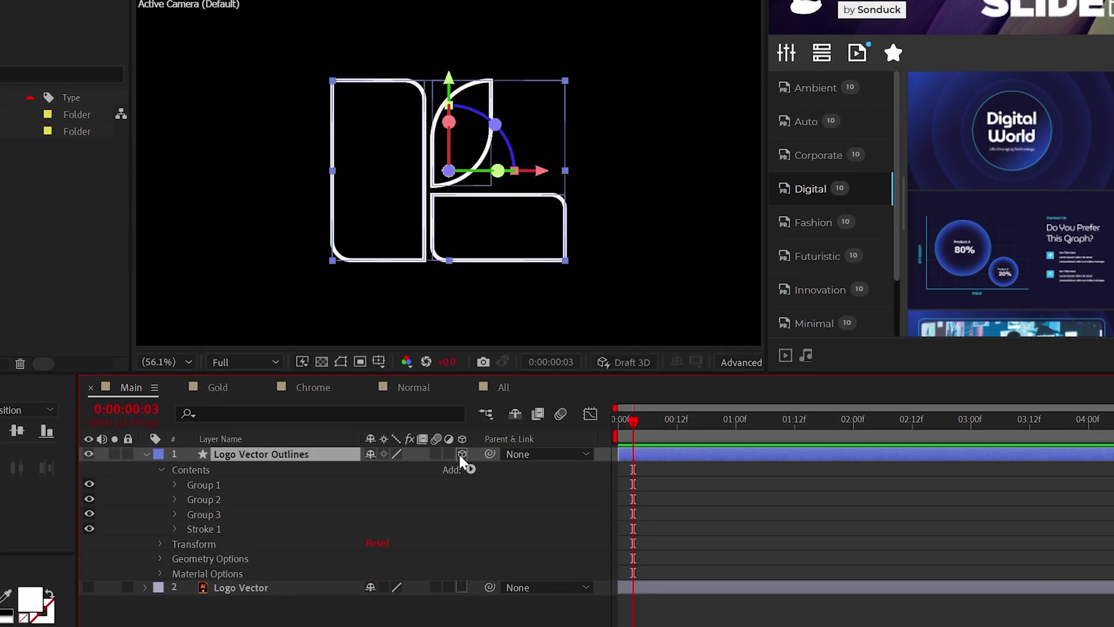
{"action": "left_click_drag", "start_coordinate": [766, 263], "coordinate": [922, 263]}
{"action": "left_click", "coordinate": [761, 362]}
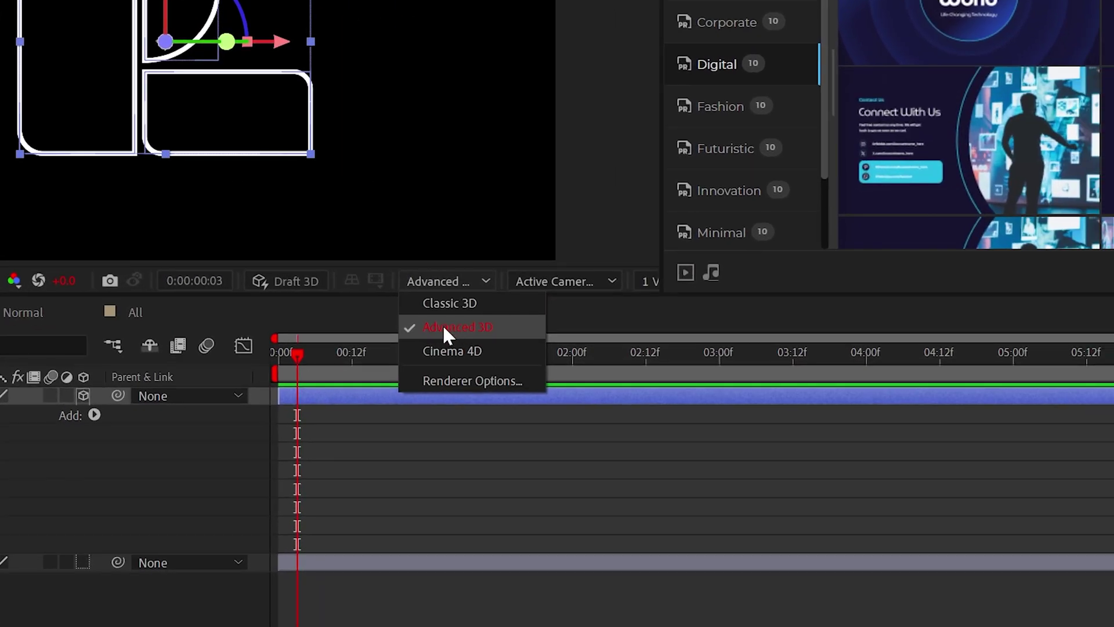
{"action": "left_click", "coordinate": [457, 327]}
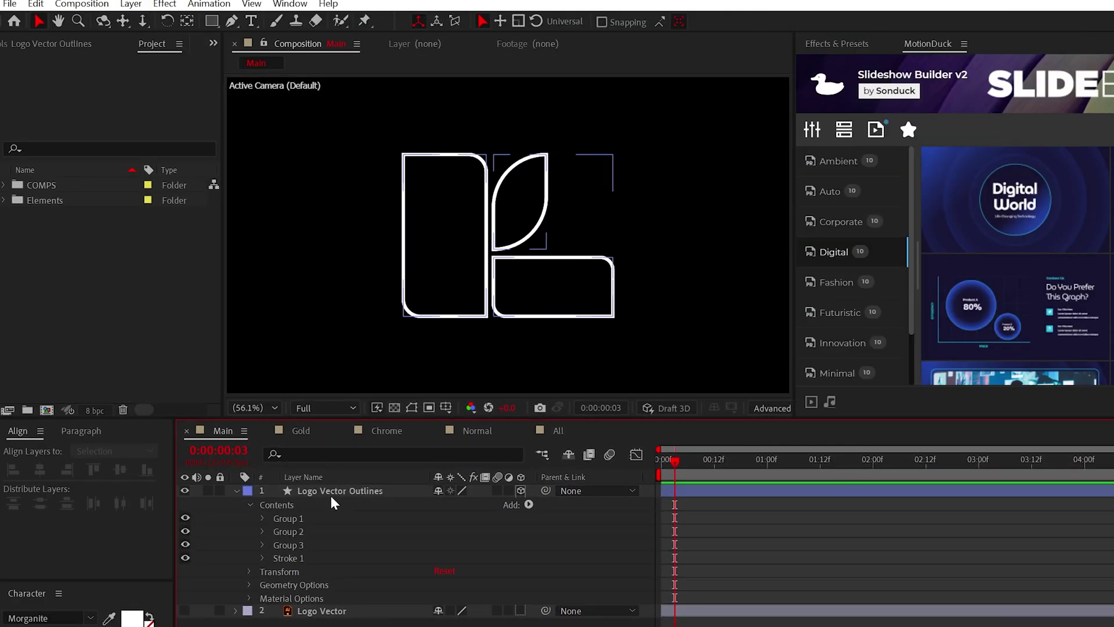
Set the Extrusion Depth in the Logo Vector Outlines layer's Geometry Options to 137.
{"action": "left_click", "coordinate": [250, 504]}
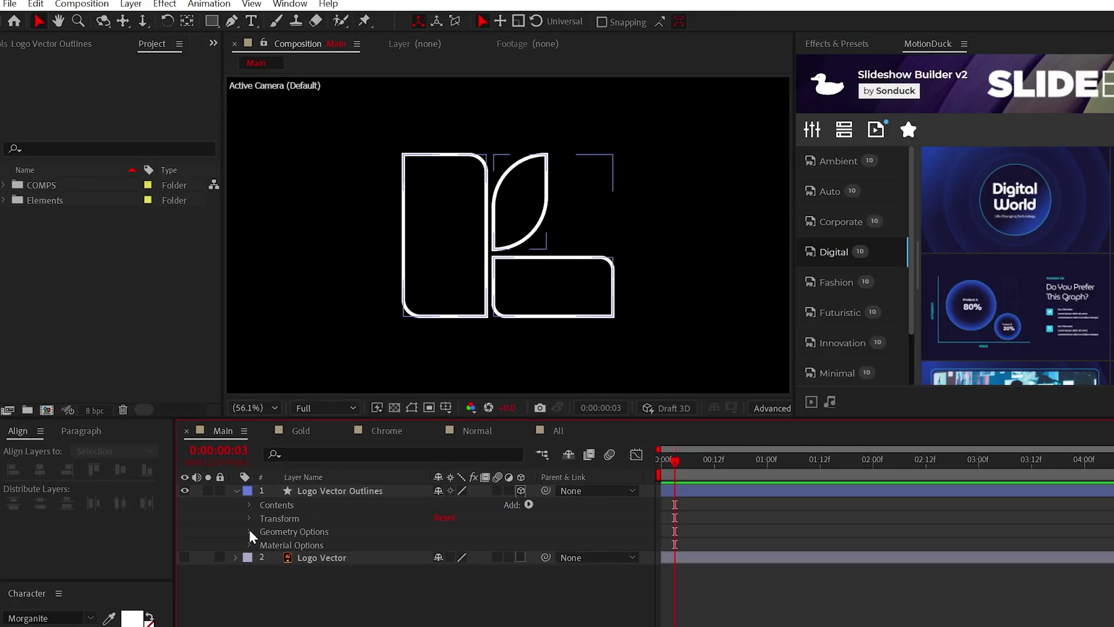
{"action": "left_click", "coordinate": [249, 530]}
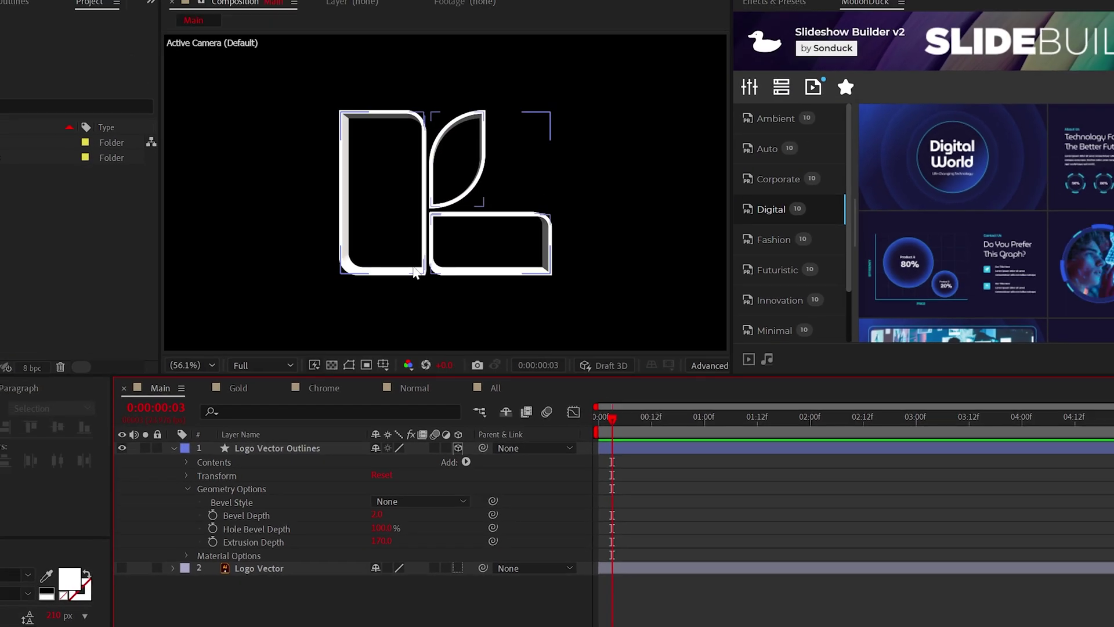
{"action": "scroll", "coordinate": [344, 203], "scroll_direction": "up", "scroll_amount": 1}
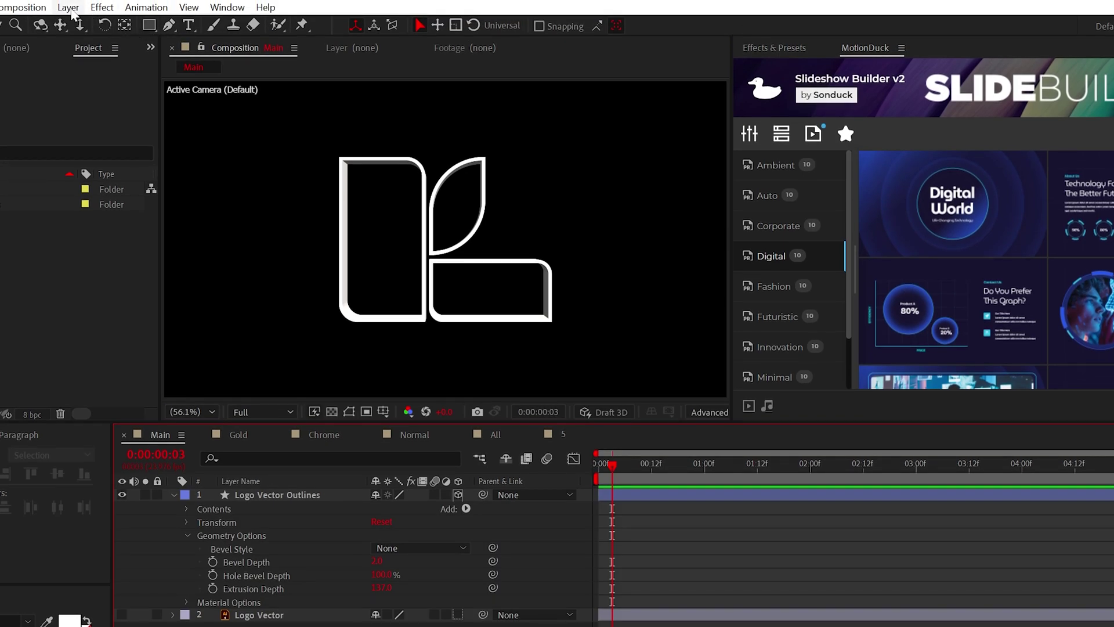
Create a black solid named Floor and place it beneath the Logo Vector Outlines layer.
{"action": "left_click", "coordinate": [68, 7]}
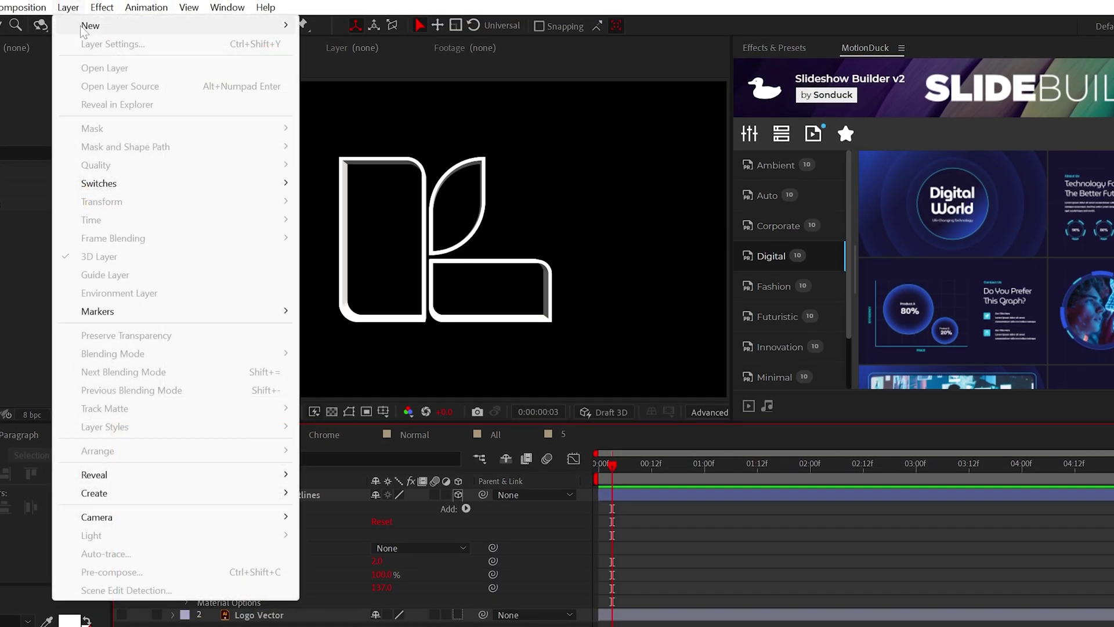
{"action": "mouse_move", "coordinate": [85, 28]}
{"action": "left_click", "coordinate": [333, 44]}
{"action": "type", "text": "Floor"}
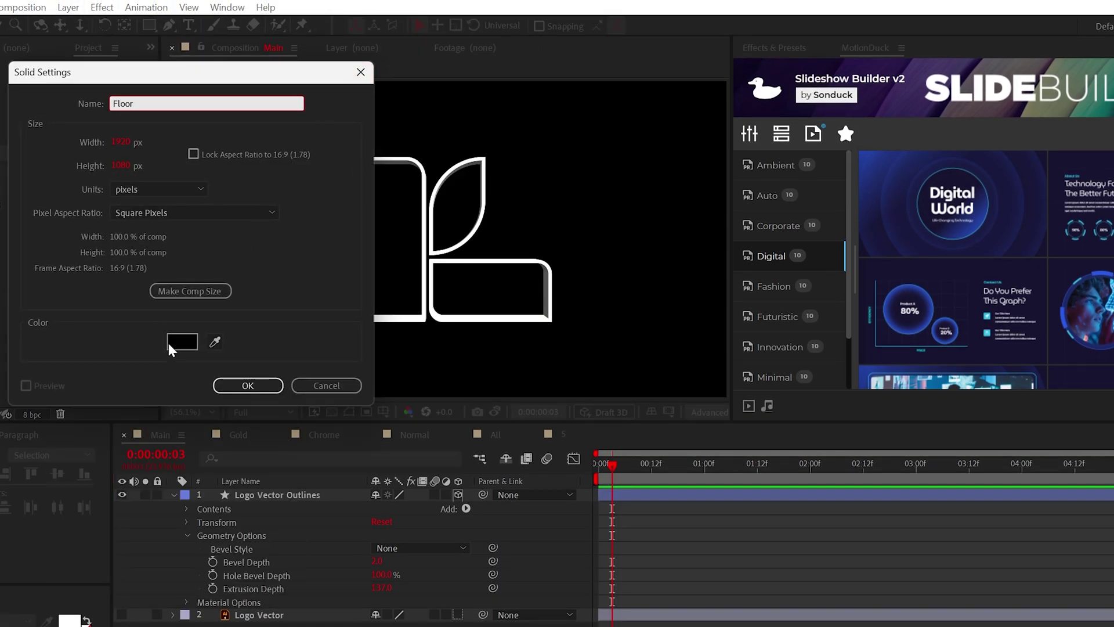
{"action": "left_click", "coordinate": [181, 341]}
{"action": "left_click", "coordinate": [201, 245]}
{"action": "left_click", "coordinate": [536, 224]}
{"action": "key", "text": "Return"}
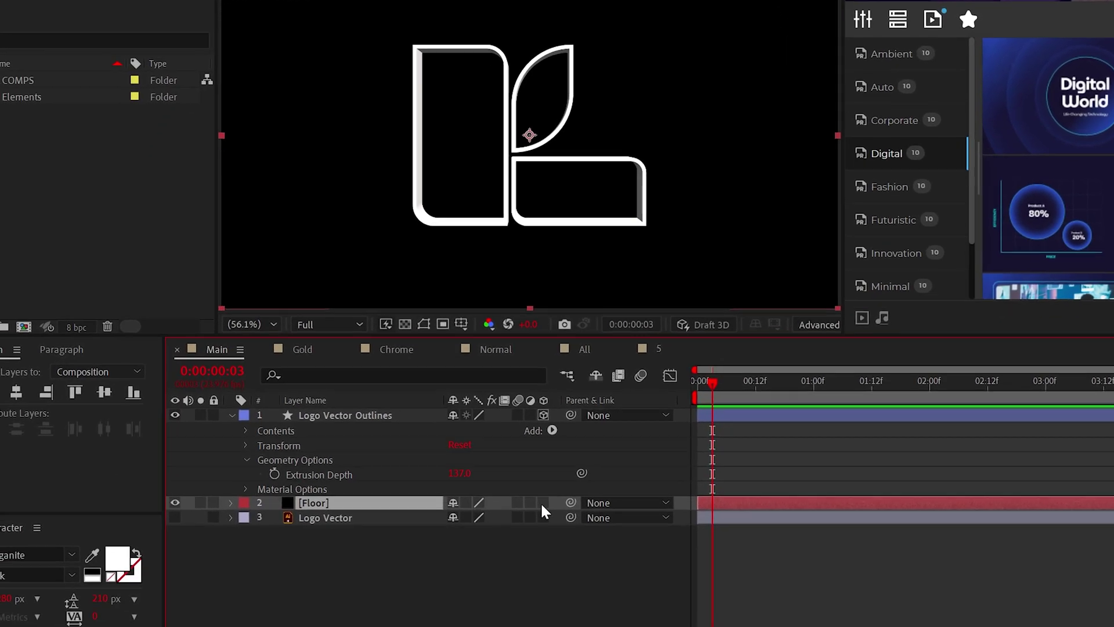
Make the Floor layer 3D, set its Z position to 137, and collapse the layer properties.
{"action": "left_click", "coordinate": [457, 574]}
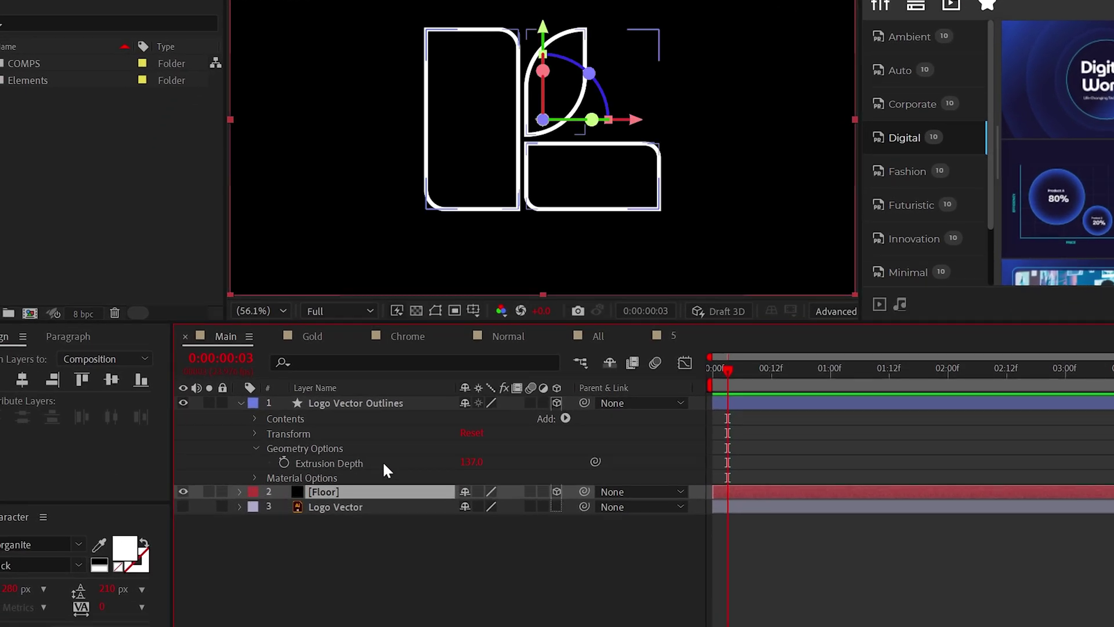
{"action": "key", "text": "p"}
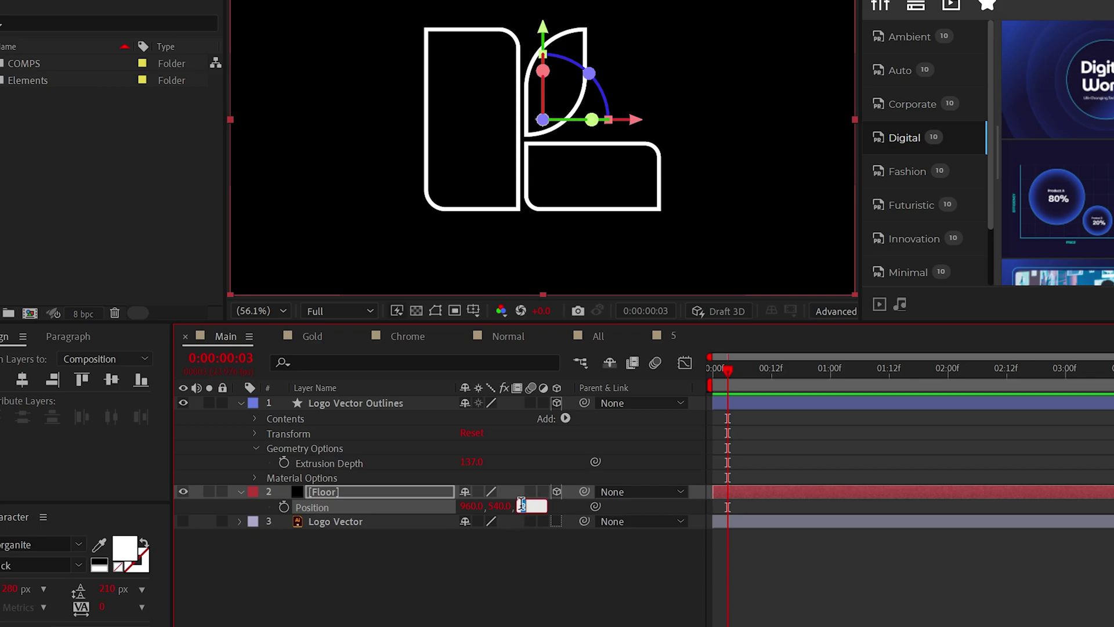
{"action": "left_click", "coordinate": [452, 611]}
{"action": "left_click", "coordinate": [242, 402]}
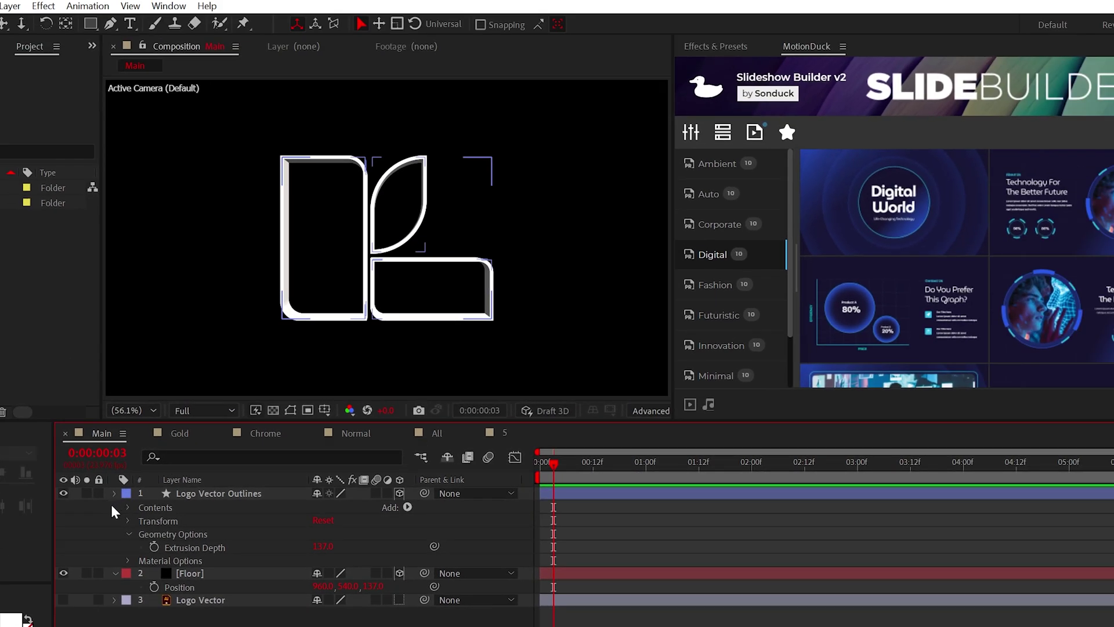
{"action": "left_click", "coordinate": [241, 418]}
Create a two-node camera with the 50mm preset.
{"action": "left_click", "coordinate": [129, 6]}
{"action": "mouse_move", "coordinate": [168, 24]}
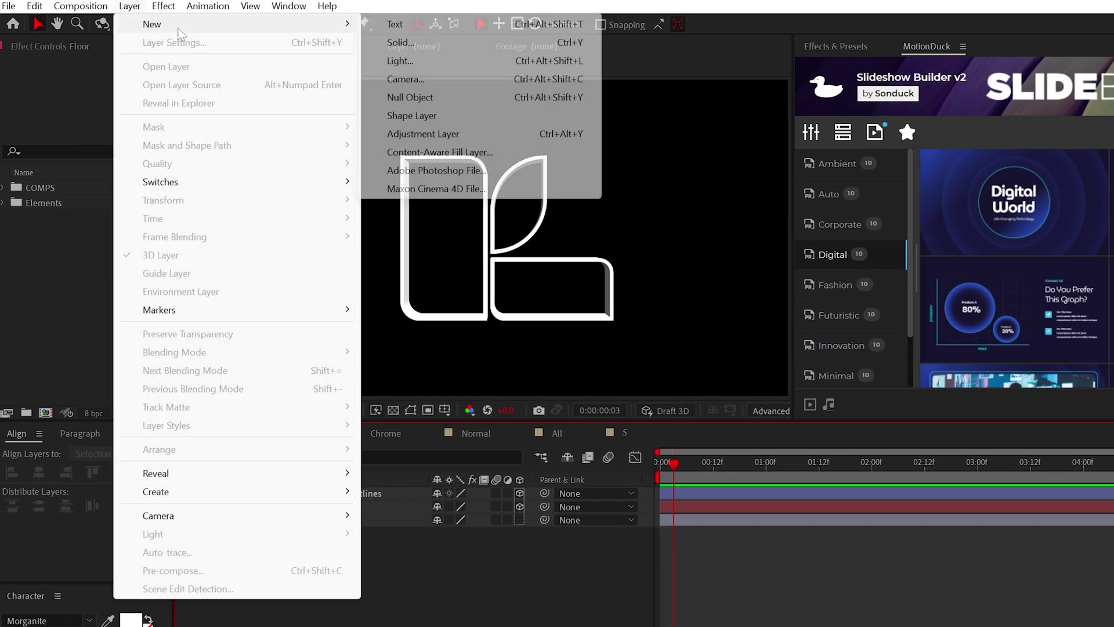
{"action": "left_click", "coordinate": [414, 80]}
{"action": "left_click_drag", "start_coordinate": [517, 148], "coordinate": [353, 107]}
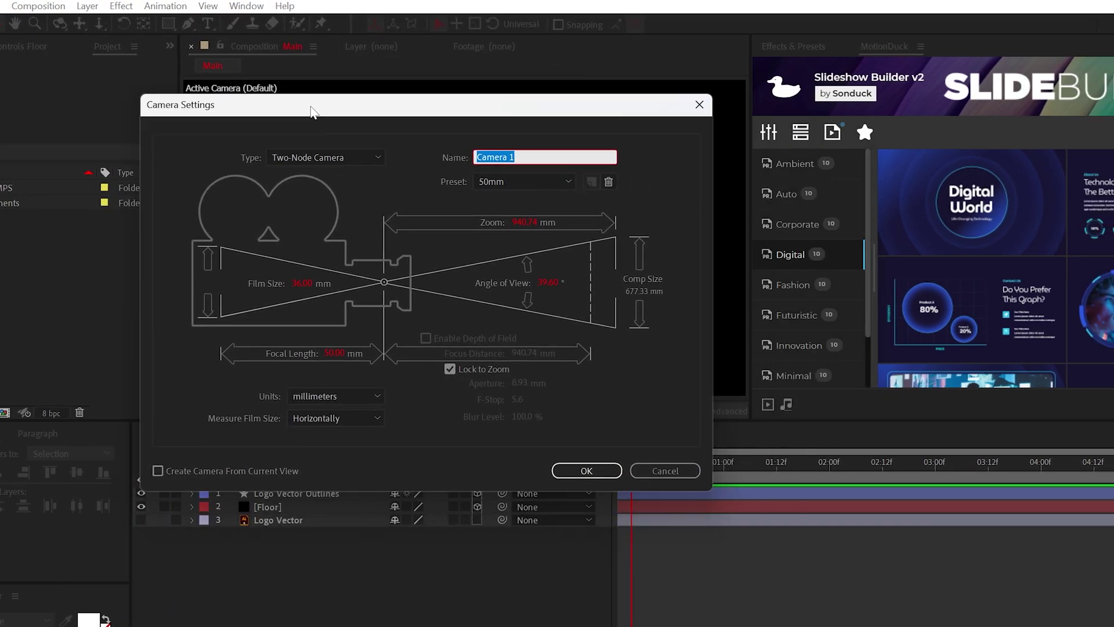
{"action": "left_click", "coordinate": [586, 471]}
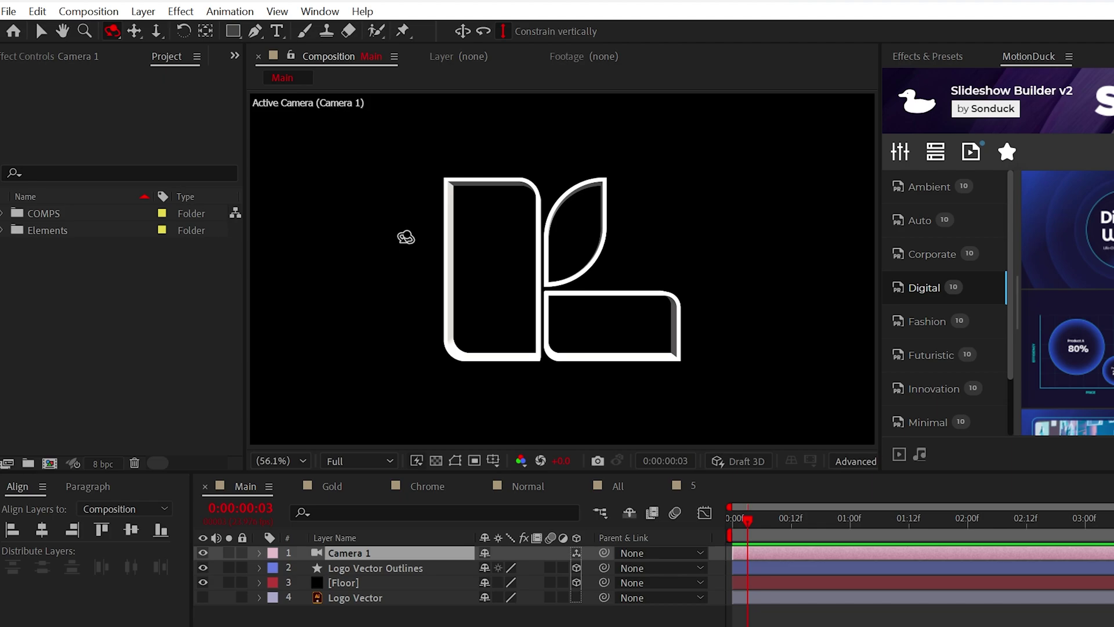
Orbit, pan and dolly the camera to a closer view that tilts down onto the logo and shows its extruded walls.
{"action": "left_click_drag", "start_coordinate": [527, 280], "coordinate": [533, 195]}
{"action": "key", "text": "c"}
{"action": "key", "text": "c"}
{"action": "key", "text": "c"}
{"action": "left_click_drag", "start_coordinate": [546, 281], "coordinate": [497, 163]}
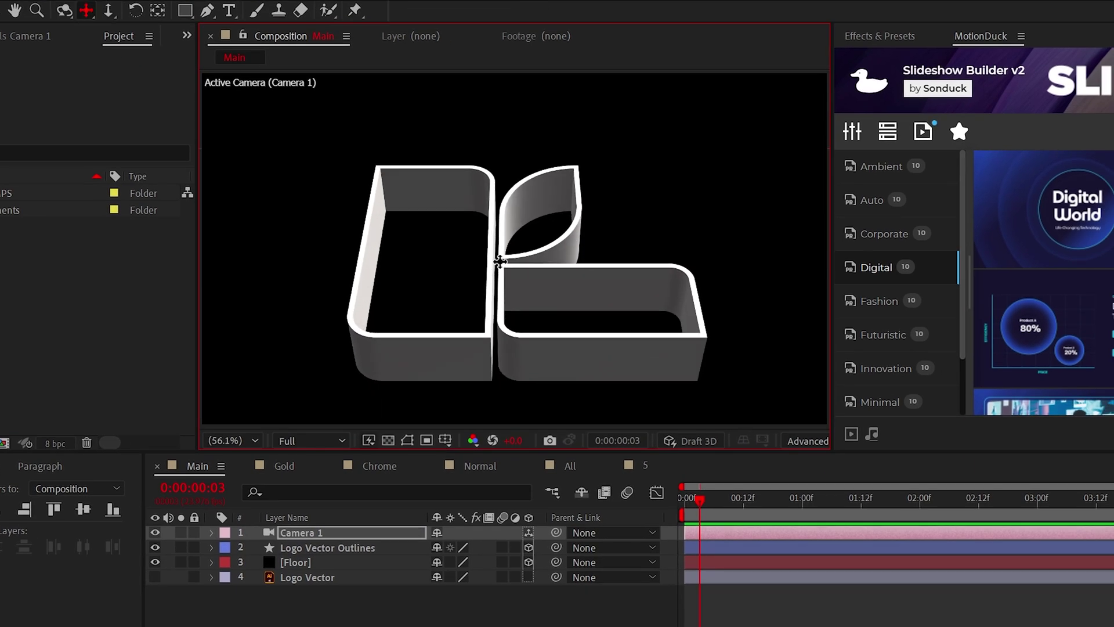
{"action": "key", "text": "c"}
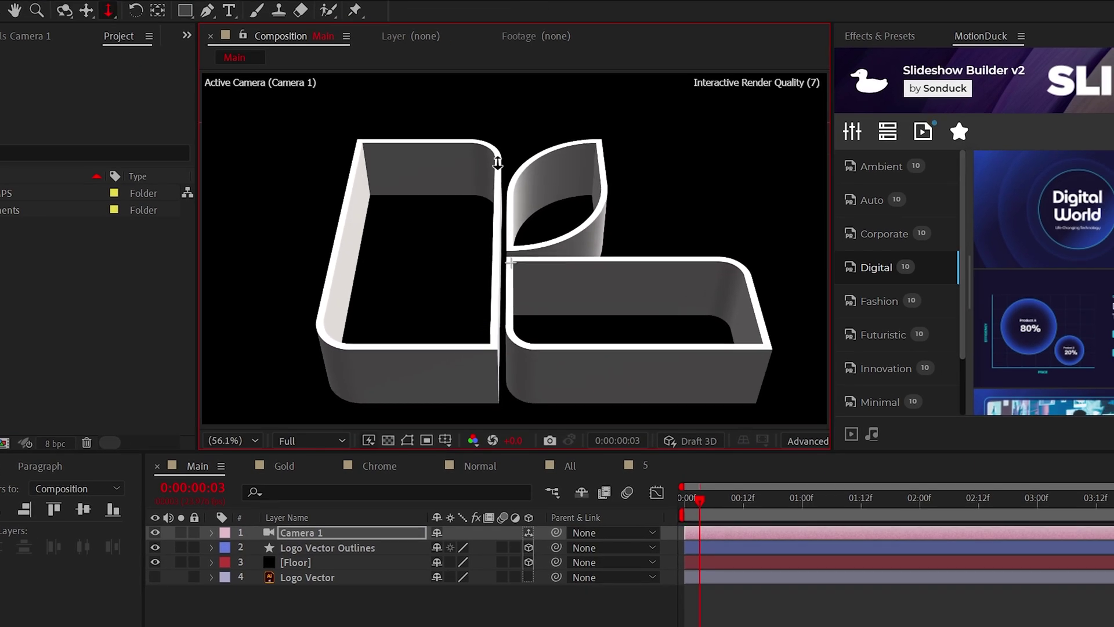
{"action": "left_click_drag", "start_coordinate": [509, 240], "coordinate": [504, 219]}
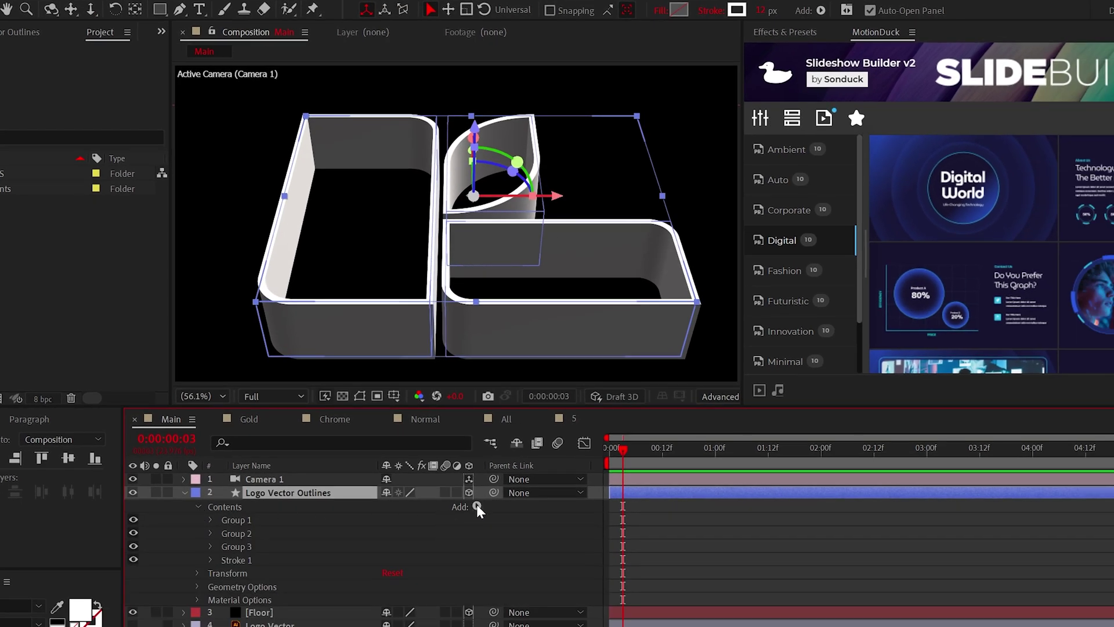
Add Trim Paths to the Logo Vector Outlines layer and keyframe End from 0% at the first frame, ending at about two seconds.
{"action": "left_click", "coordinate": [477, 506]}
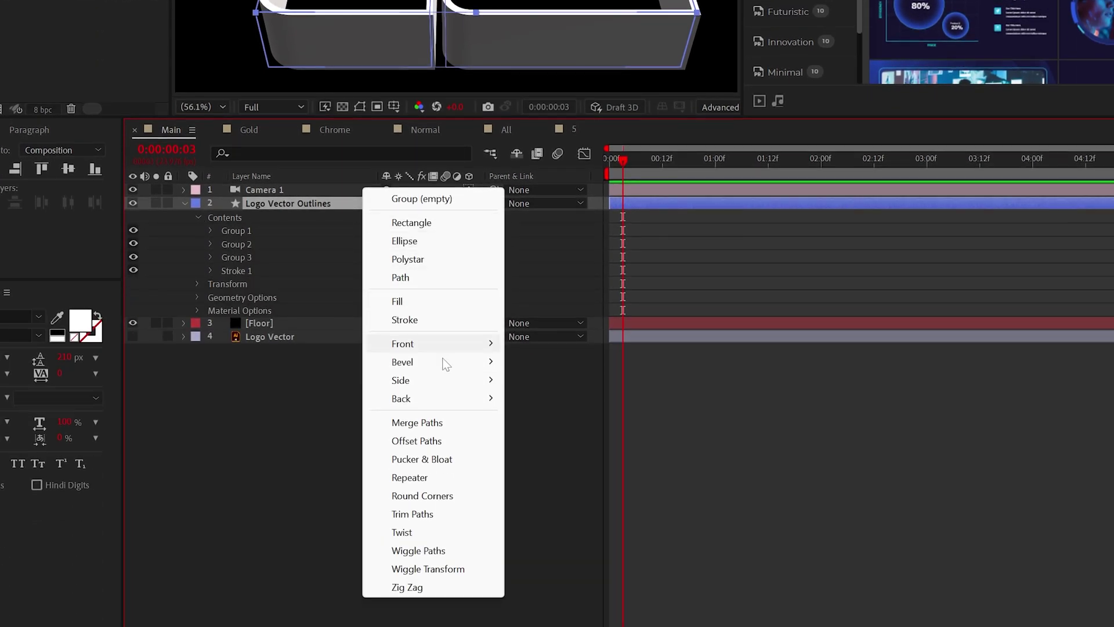
{"action": "left_click", "coordinate": [420, 516]}
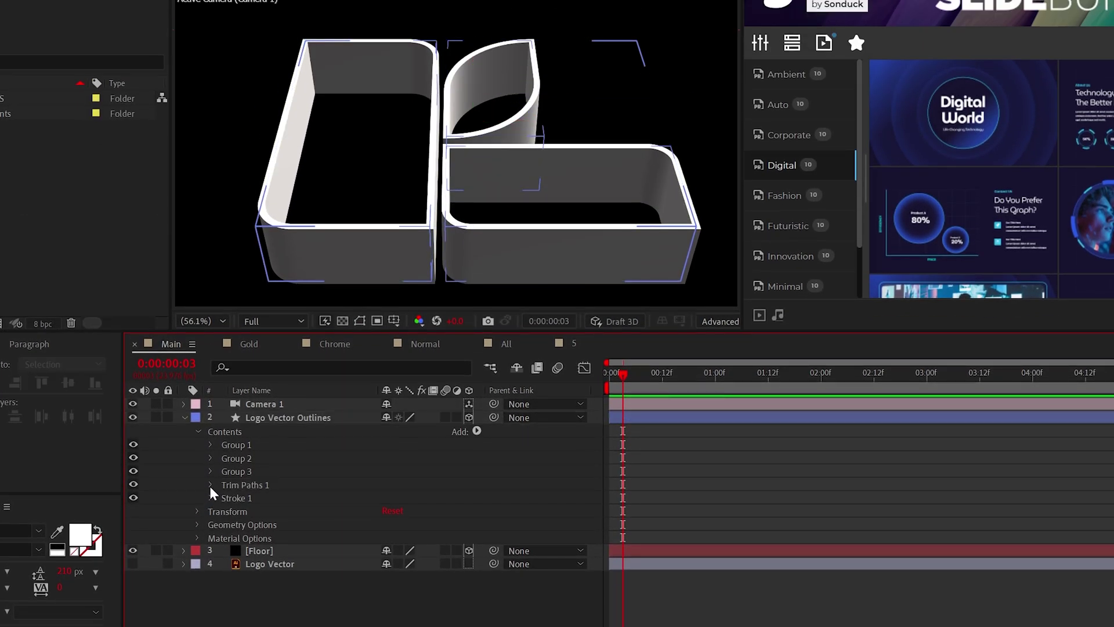
{"action": "left_click", "coordinate": [212, 270]}
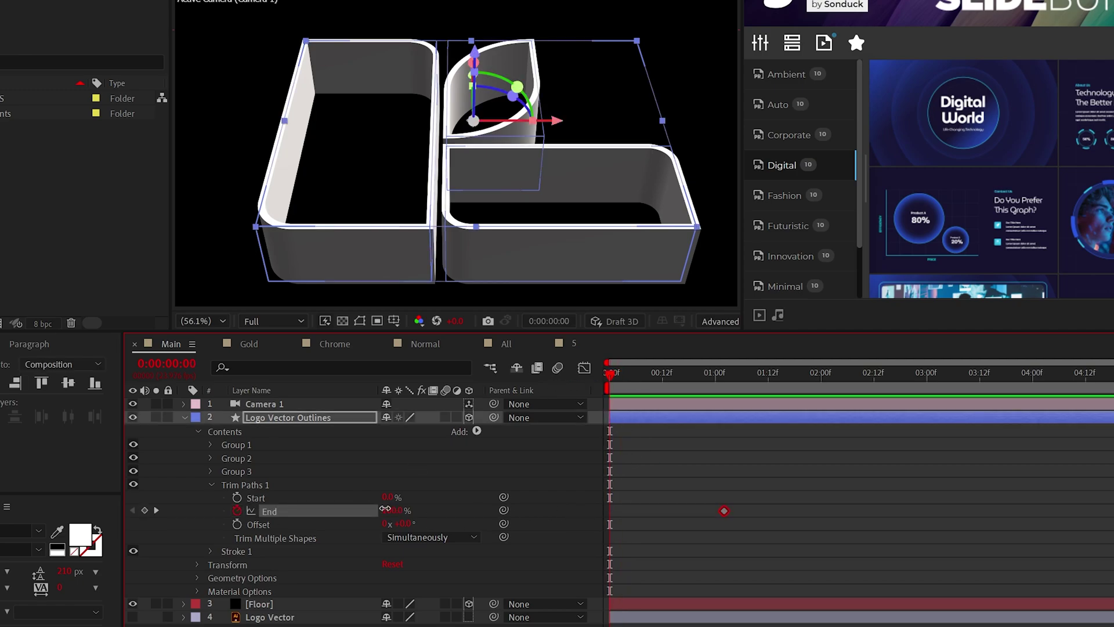
{"action": "left_click_drag", "start_coordinate": [385, 508], "coordinate": [295, 515]}
{"action": "key", "text": "F2"}
{"action": "key", "text": "k"}
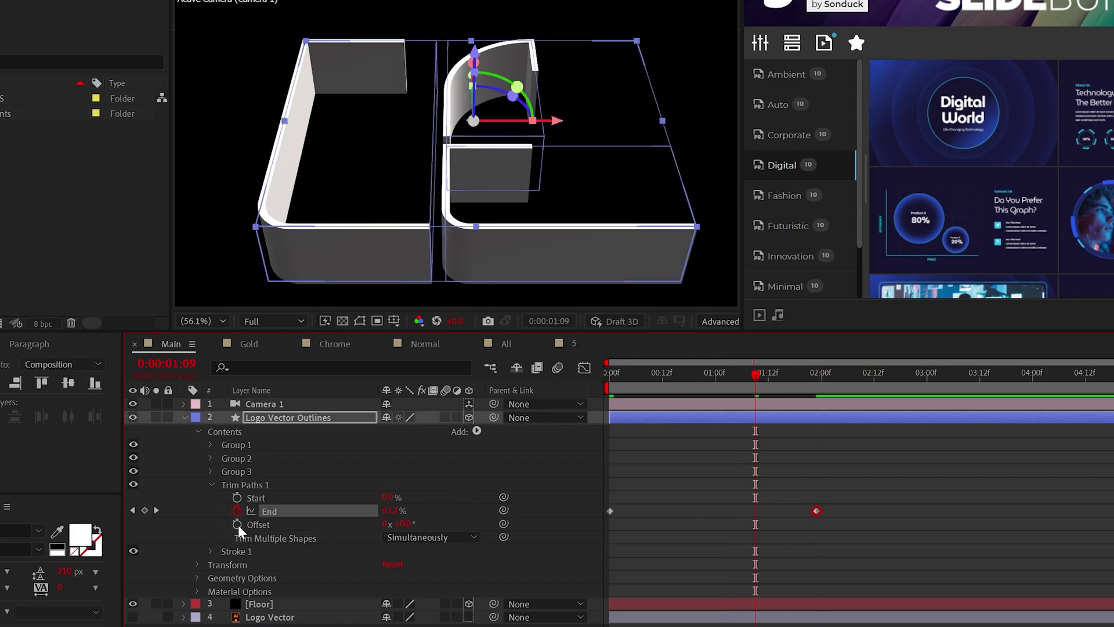
Add the expression time*20 to the Trim Paths Offset and preview the animation.
{"action": "left_click", "coordinate": [238, 524], "text": "alt"}
{"action": "type", "text": "time*20"}
{"action": "key", "text": "space"}
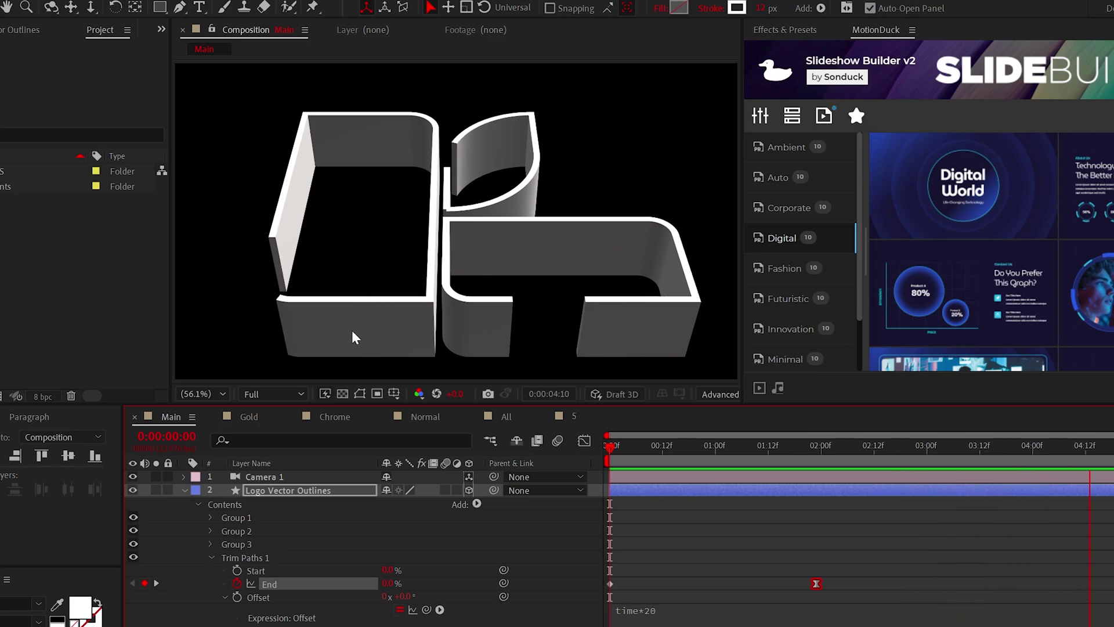
{"action": "key", "text": "space"}
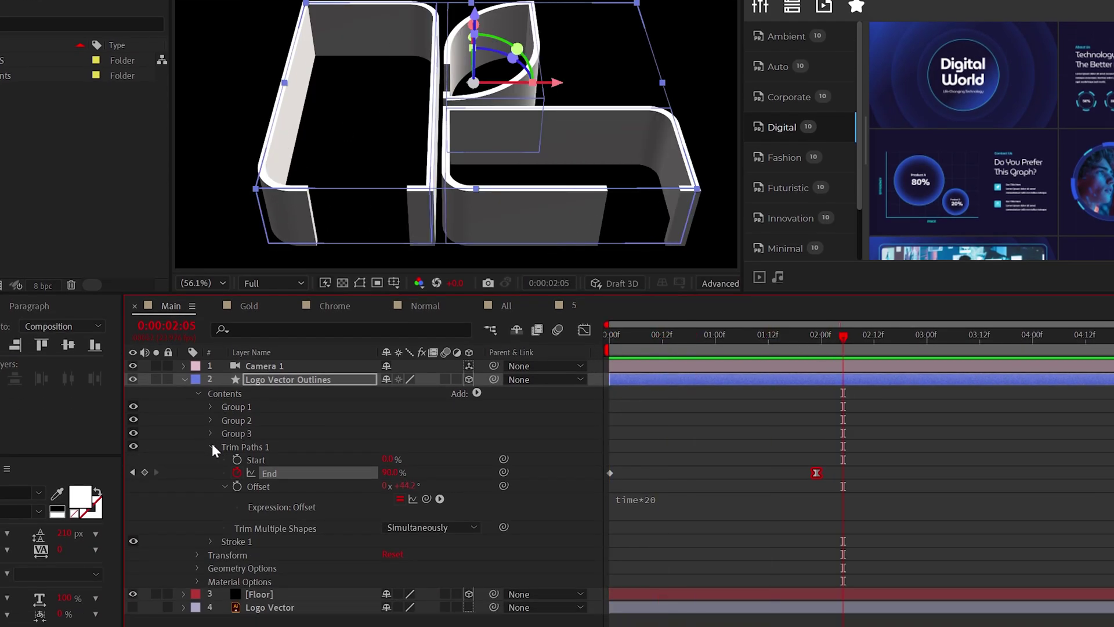
Set the Line Cap of Stroke 1 on the Logo Vector Outlines layer to Round Cap and preview it.
{"action": "left_click", "coordinate": [210, 447]}
{"action": "left_click", "coordinate": [210, 459]}
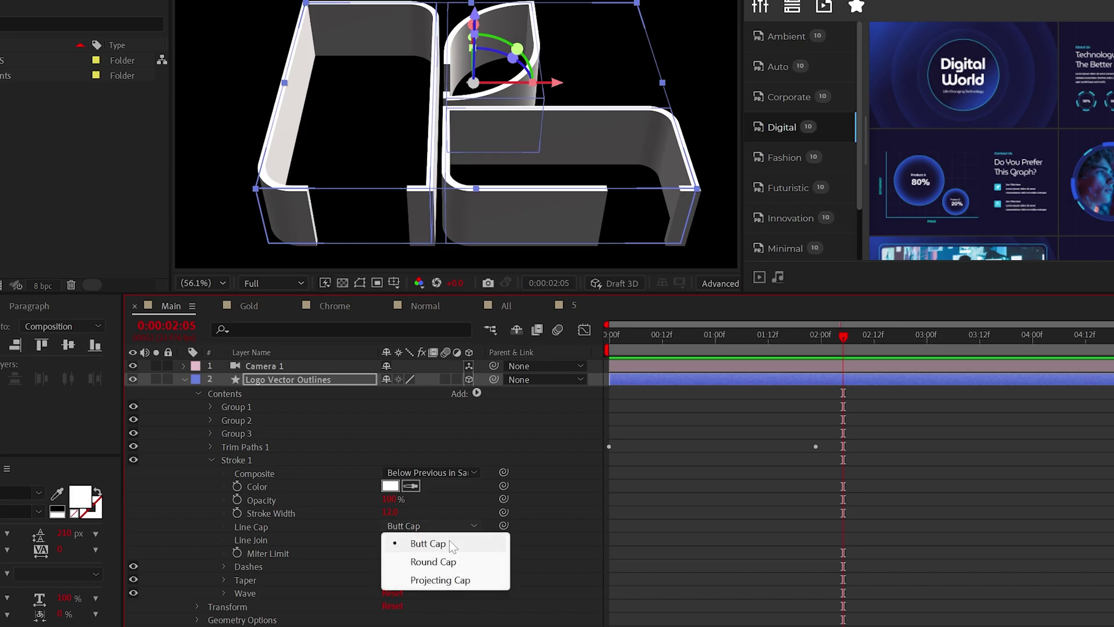
{"action": "left_click", "coordinate": [312, 209]}
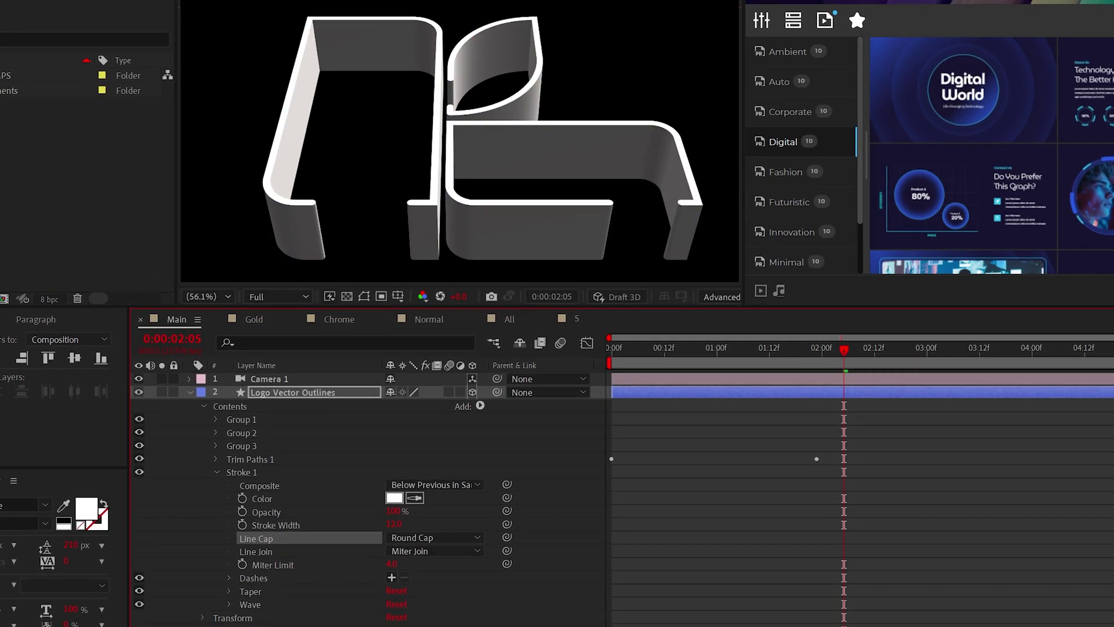
{"action": "key", "text": "space"}
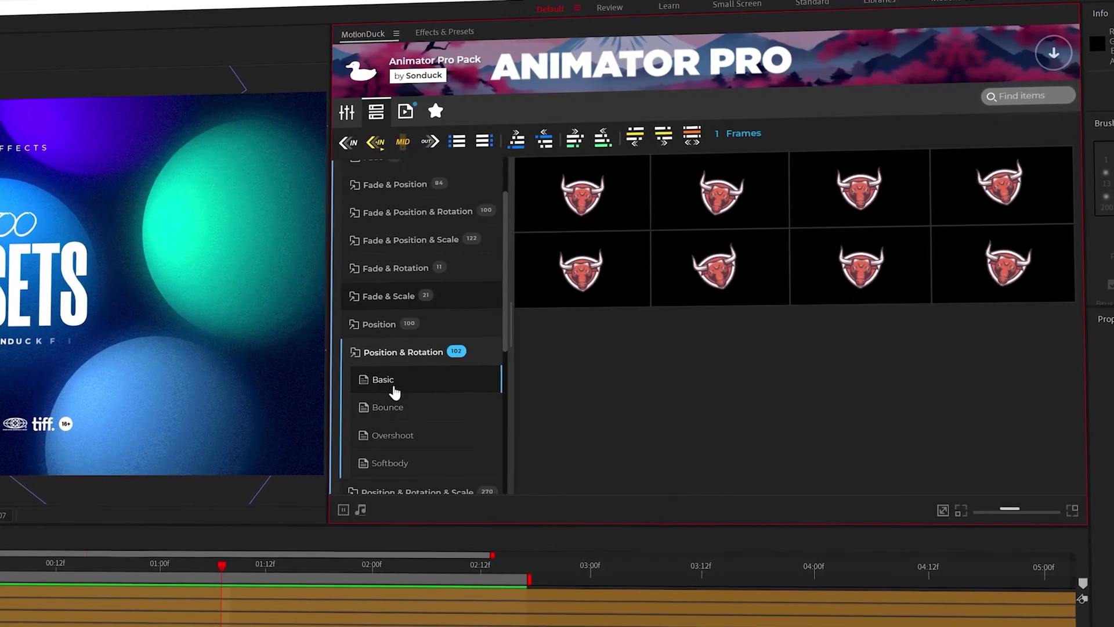
{"action": "left_click", "coordinate": [387, 407]}
{"action": "left_click", "coordinate": [386, 441]}
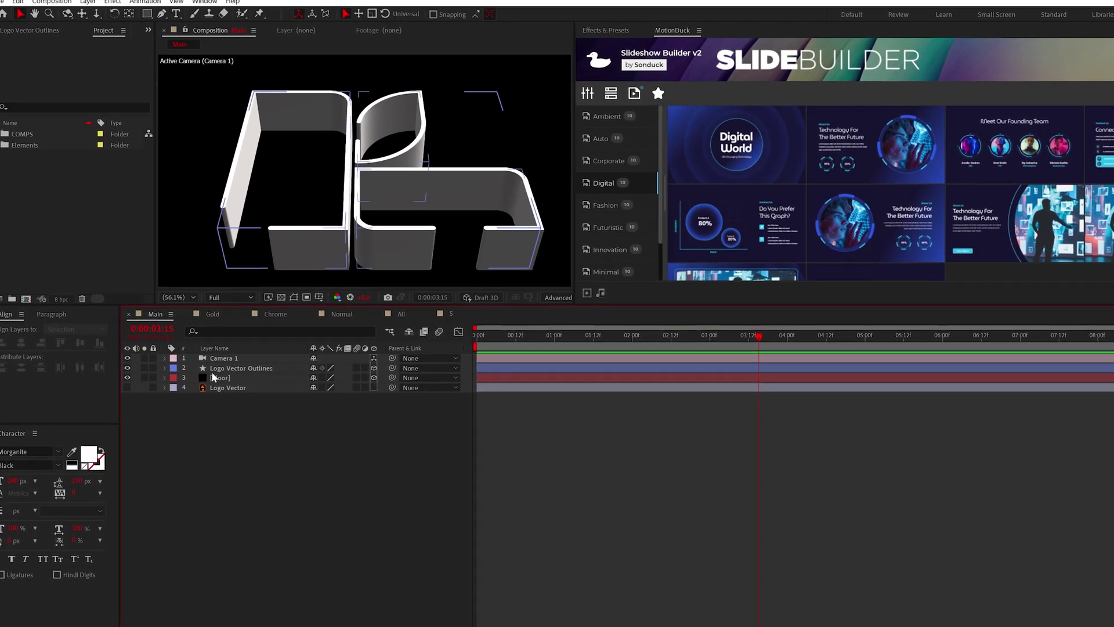
In the Floor layer's Material Options, set Specular Intensity and Specular Shininess to 100% and Metal to 0%.
{"action": "left_click", "coordinate": [177, 391]}
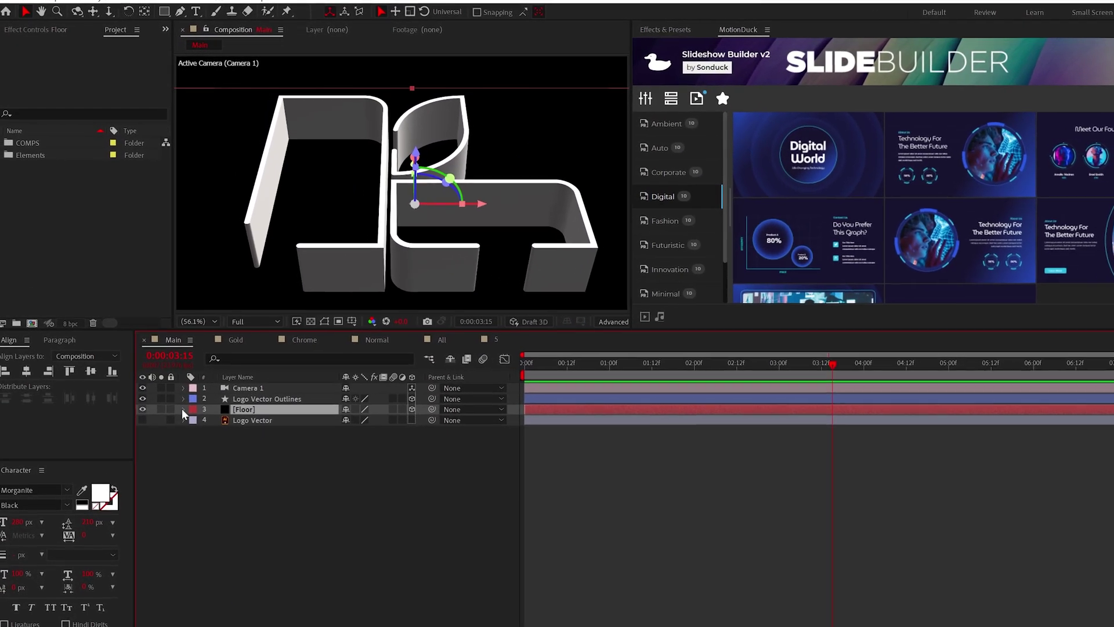
{"action": "left_click", "coordinate": [183, 408]}
{"action": "left_click", "coordinate": [214, 454]}
{"action": "left_click", "coordinate": [219, 485]}
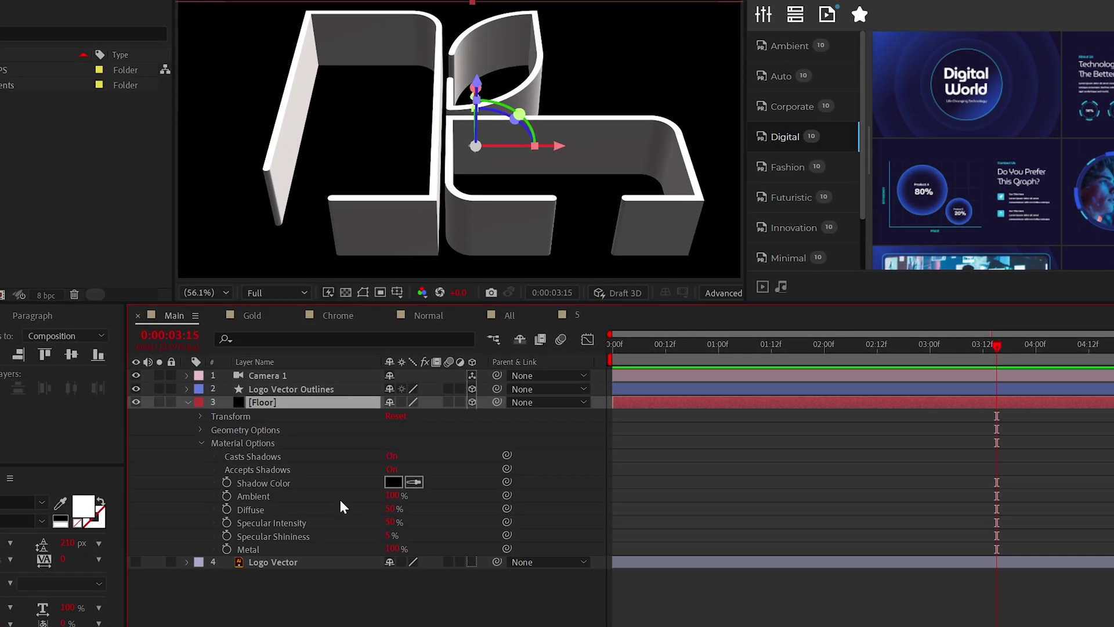
{"action": "left_click_drag", "start_coordinate": [390, 522], "coordinate": [553, 522]}
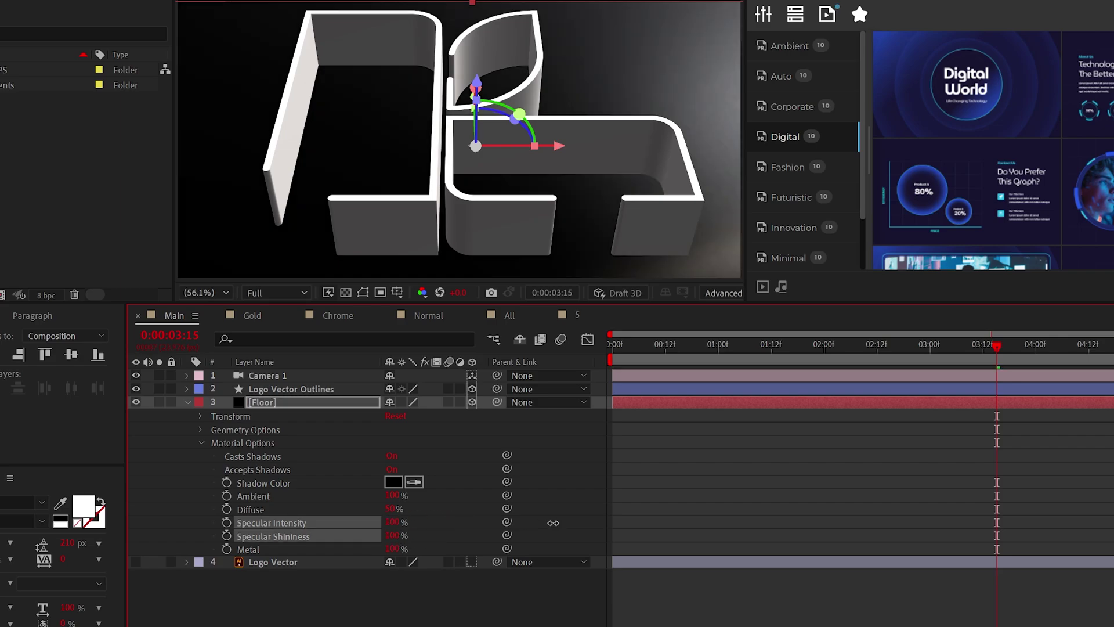
{"action": "left_click", "coordinate": [429, 608]}
{"action": "left_click_drag", "start_coordinate": [392, 548], "coordinate": [184, 544]}
{"action": "key", "text": "F2"}
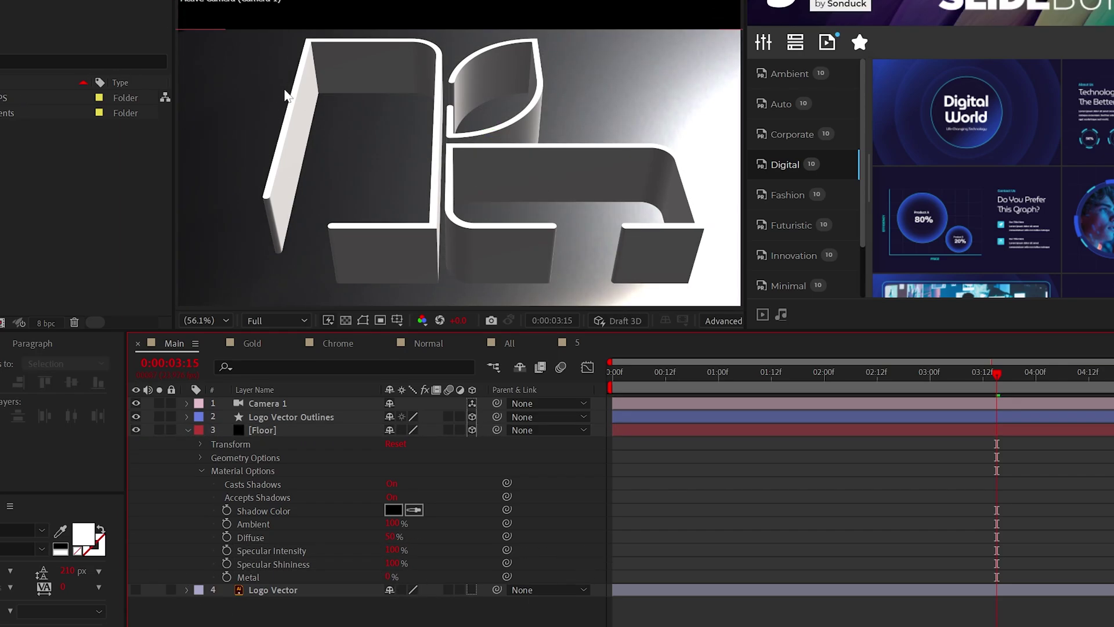
Scale the Floor layer up to 450% so it fills the frame and collapse its properties.
{"action": "key", "text": "comma"}
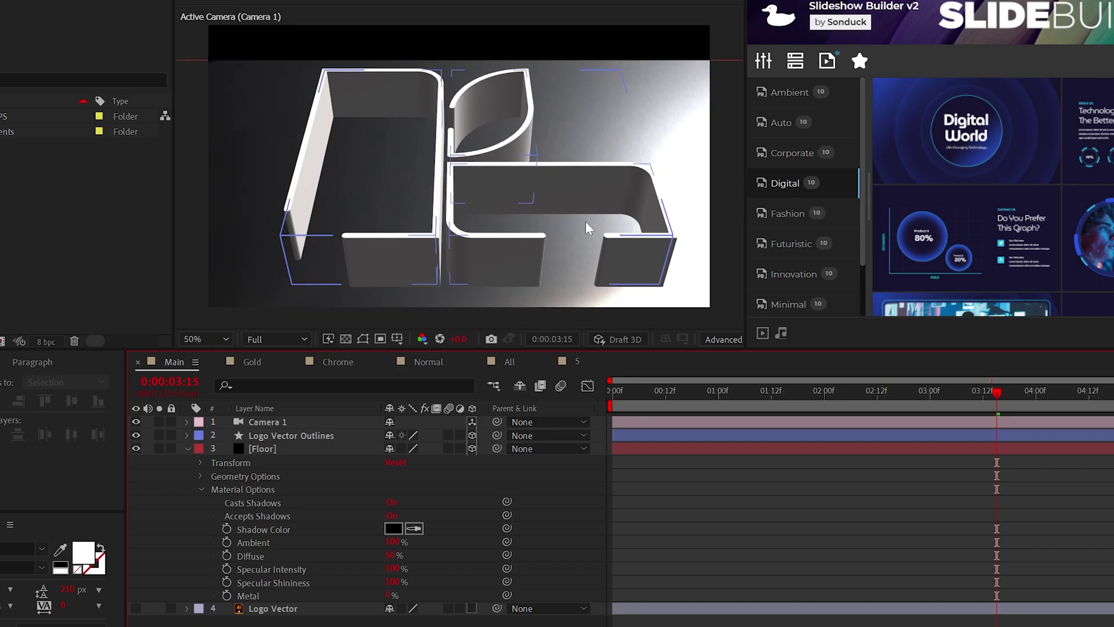
{"action": "left_click", "coordinate": [206, 338]}
{"action": "left_click", "coordinate": [201, 356]}
{"action": "left_click", "coordinate": [201, 462]}
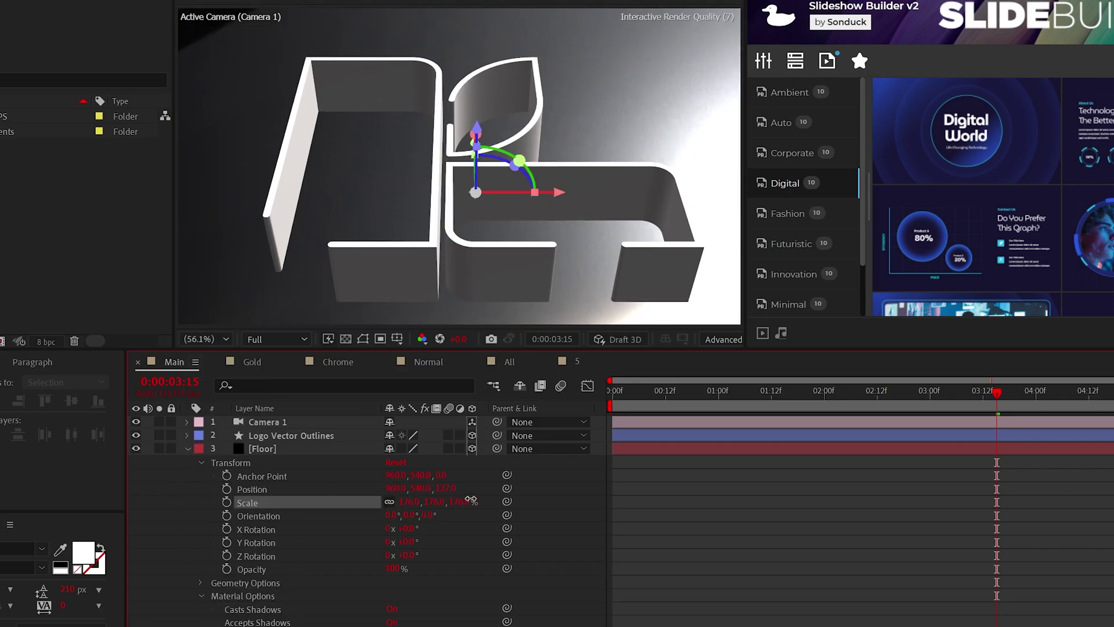
{"action": "left_click_drag", "start_coordinate": [581, 494], "coordinate": [706, 494]}
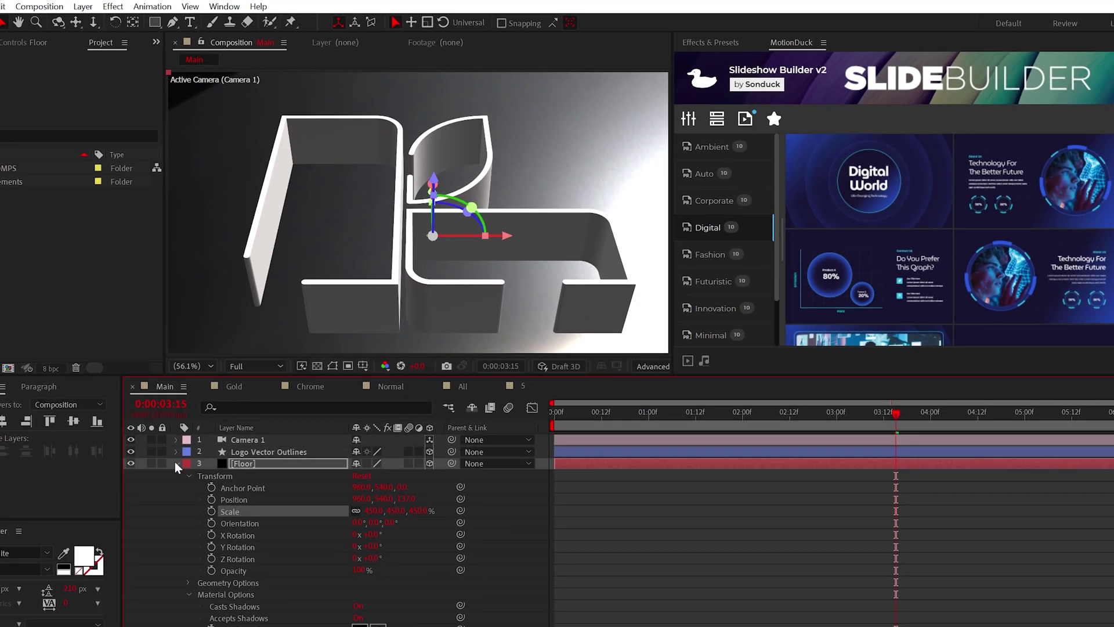
{"action": "left_click", "coordinate": [177, 463]}
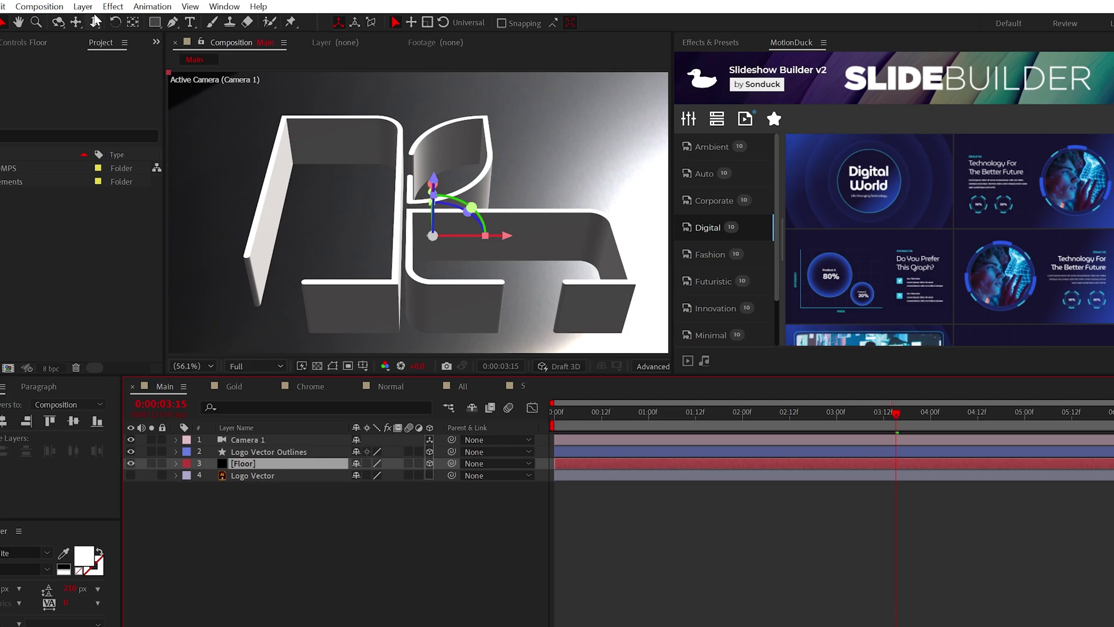
Create an Environment light with 100% intensity, Casts Shadows enabled and 100% shadow darkness.
{"action": "left_click", "coordinate": [83, 6]}
{"action": "mouse_move", "coordinate": [145, 22]}
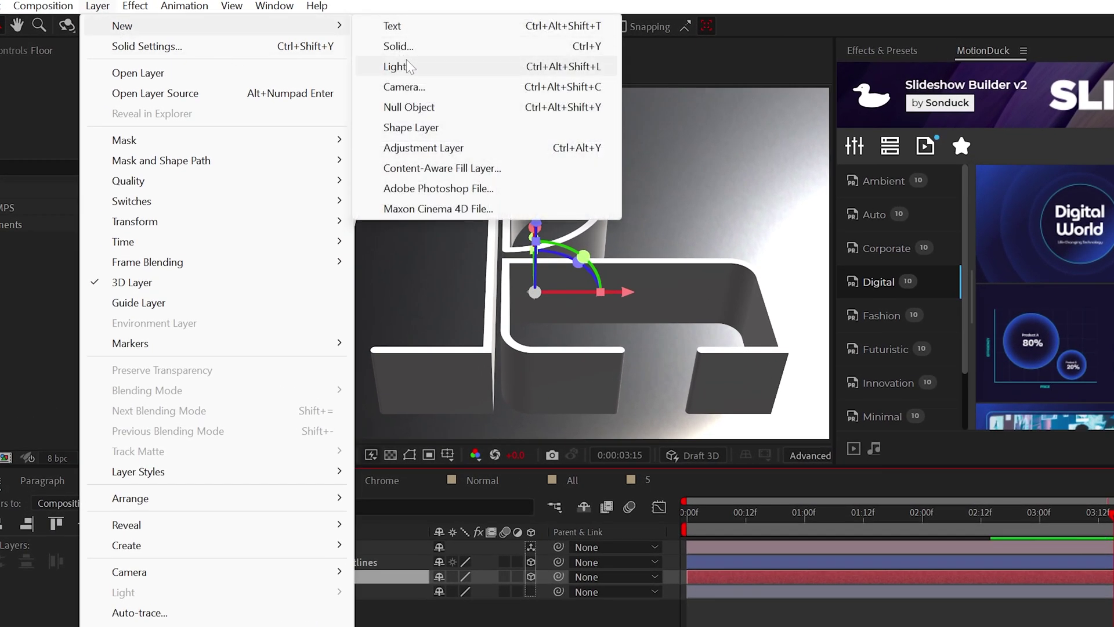
{"action": "left_click", "coordinate": [406, 66]}
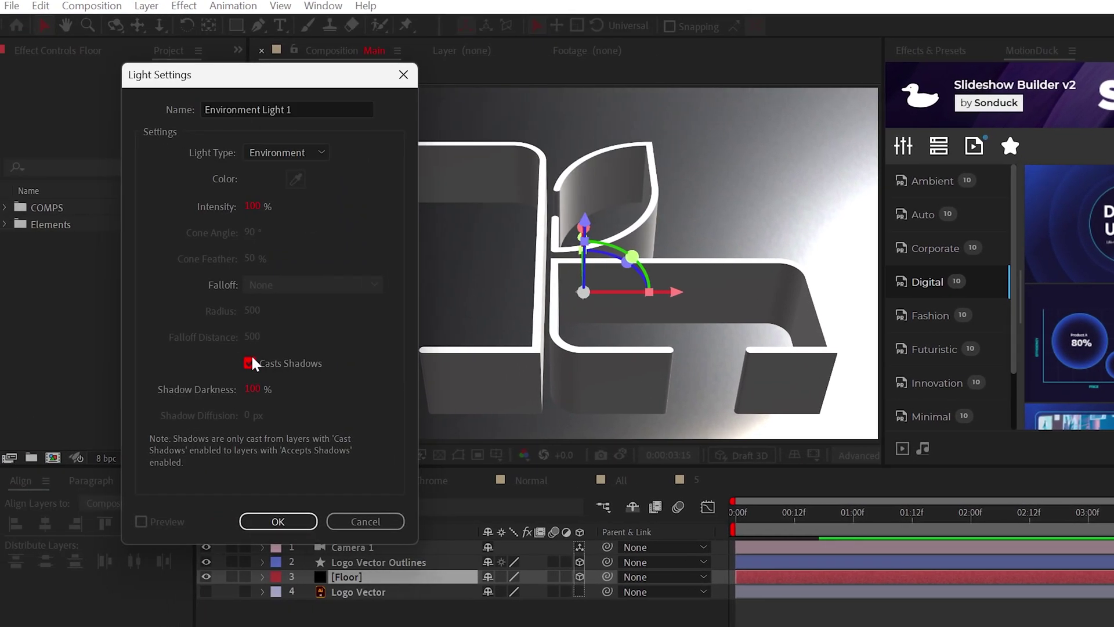
{"action": "left_click", "coordinate": [278, 520]}
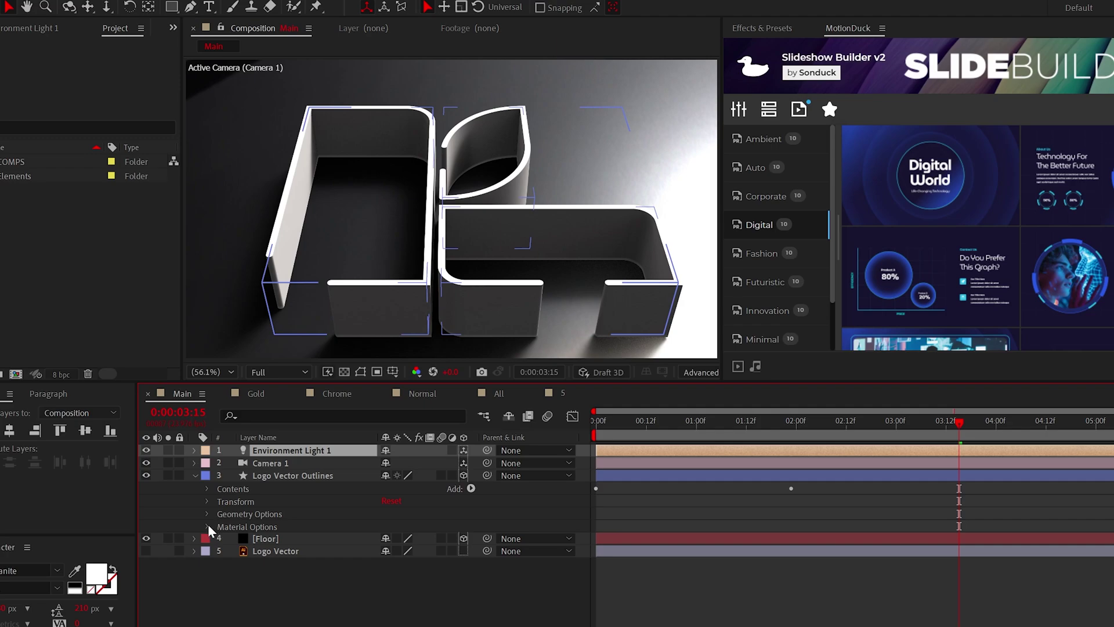
In the Logo Vector Outlines layer's Material Options, turn on Casts Shadows and set Specular Intensity to 100% and Specular Shininess to about 93%.
{"action": "left_click", "coordinate": [208, 526]}
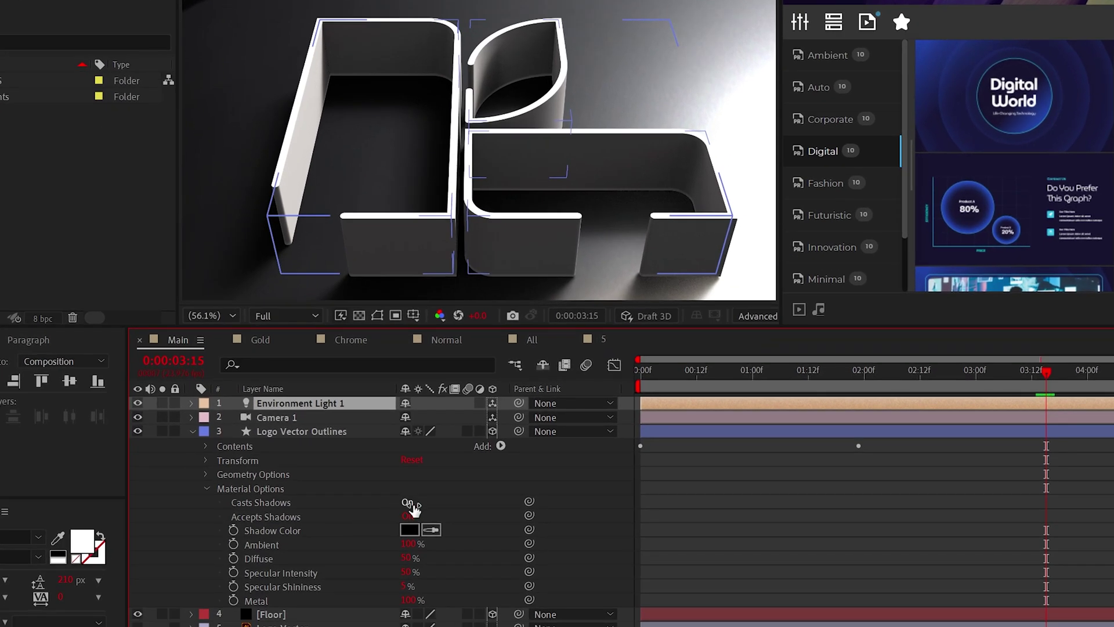
{"action": "left_click", "coordinate": [407, 505]}
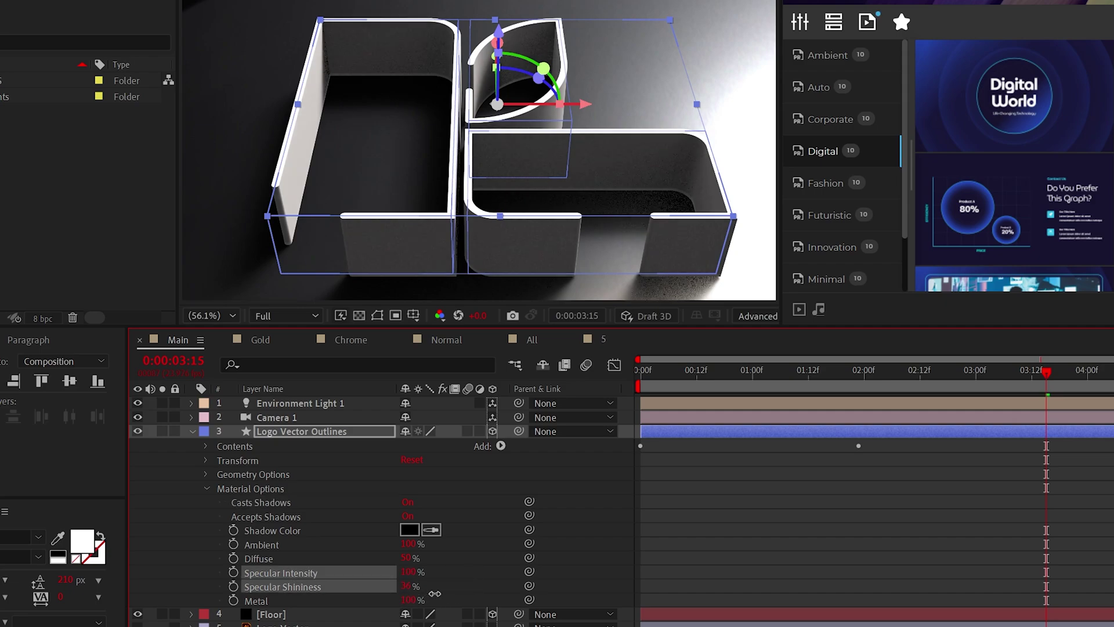
{"action": "left_click_drag", "start_coordinate": [466, 594], "coordinate": [482, 594]}
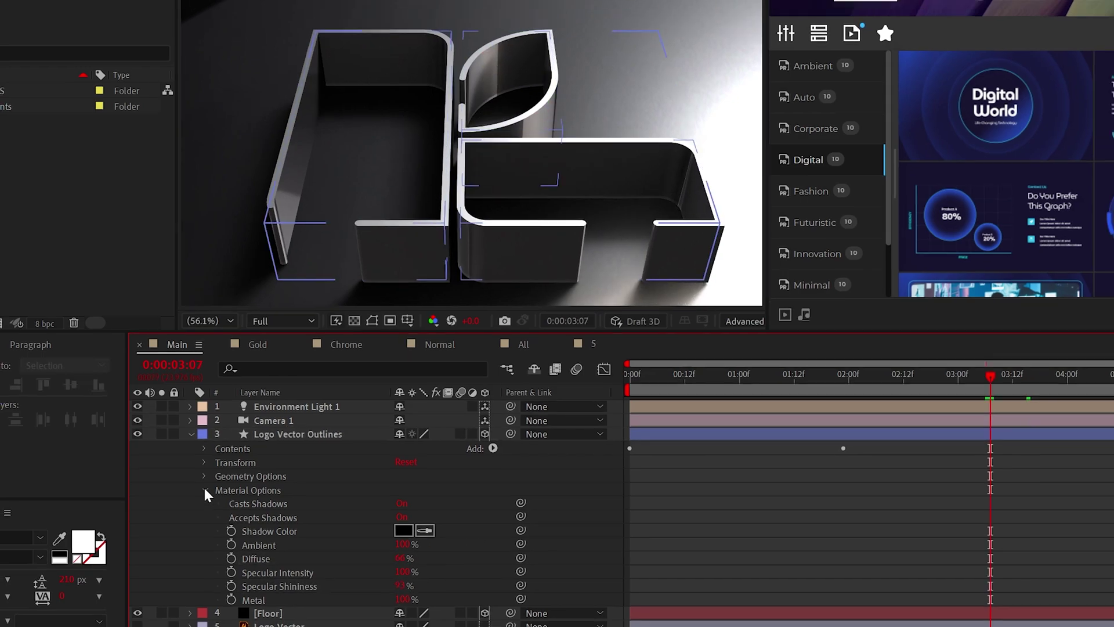
Give the Logo Vector Outlines layer a Concave bevel with a Bevel Depth of 8.9.
{"action": "left_click", "coordinate": [207, 488]}
{"action": "left_click", "coordinate": [205, 473]}
{"action": "left_click", "coordinate": [406, 495]}
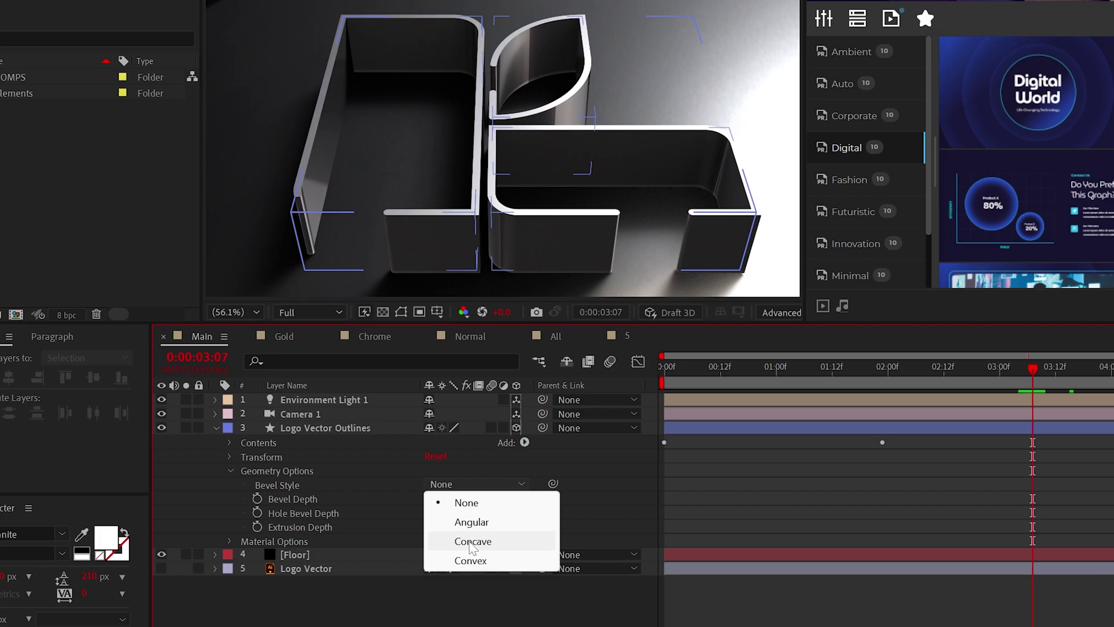
{"action": "left_click", "coordinate": [472, 542]}
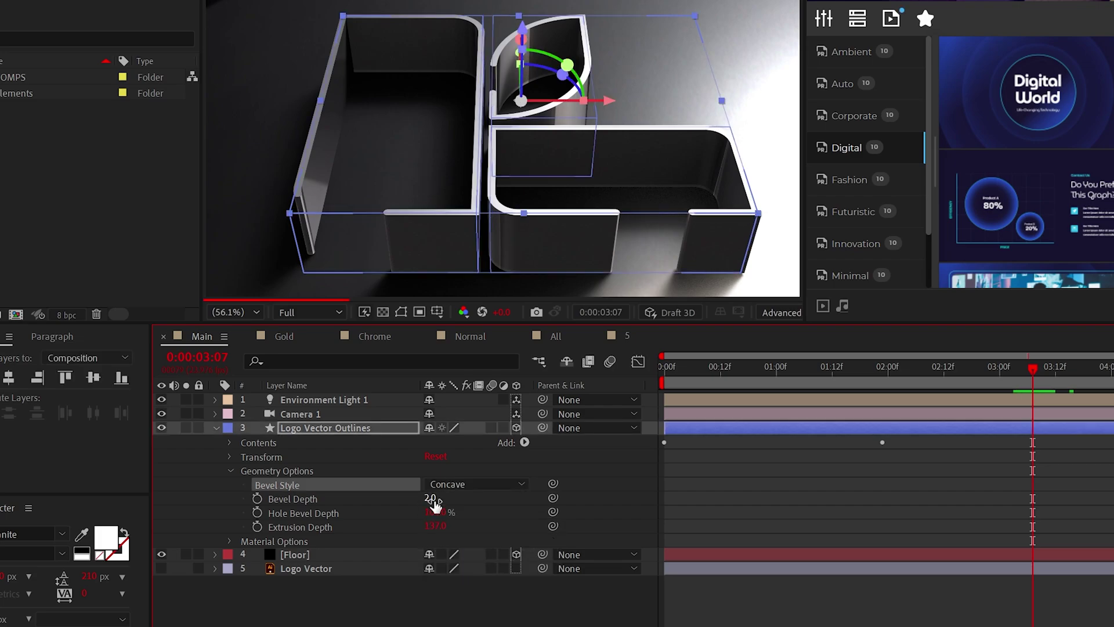
{"action": "left_click_drag", "start_coordinate": [495, 503], "coordinate": [509, 502]}
{"action": "left_click", "coordinate": [432, 276]}
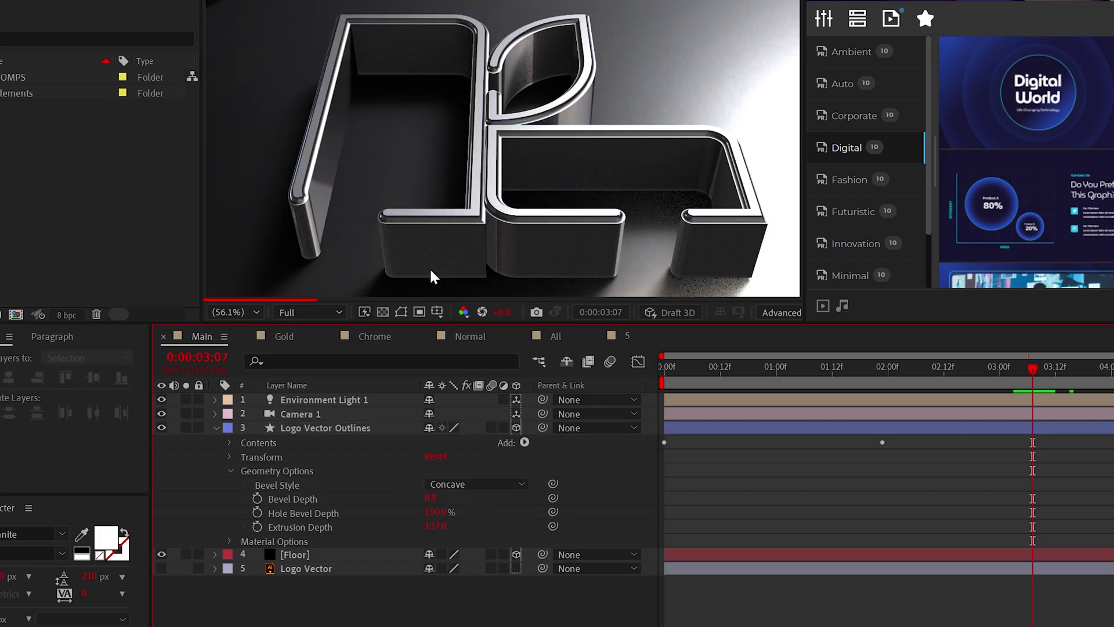
Try the Convex bevel style on the Logo Vector Outlines layer and restore Concave.
{"action": "left_click", "coordinate": [462, 483]}
{"action": "left_click", "coordinate": [470, 561]}
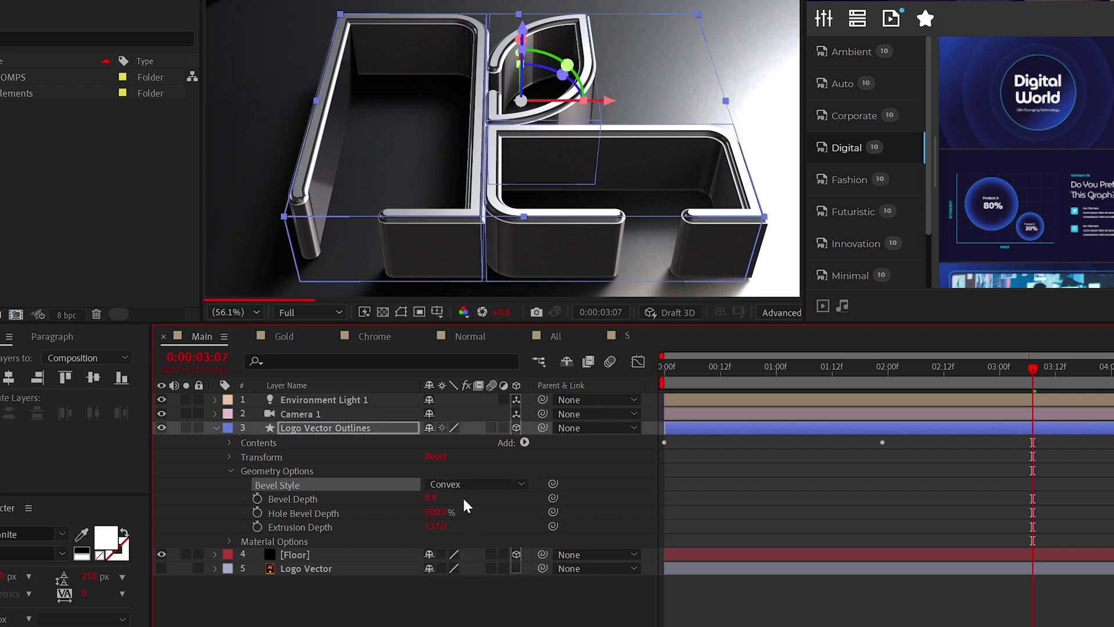
{"action": "left_click", "coordinate": [475, 484]}
{"action": "left_click", "coordinate": [458, 539]}
Adjust the rotation of Environment Light 1 to change the lighting and reflections on the logo.
{"action": "left_click", "coordinate": [325, 399]}
{"action": "key", "text": "r"}
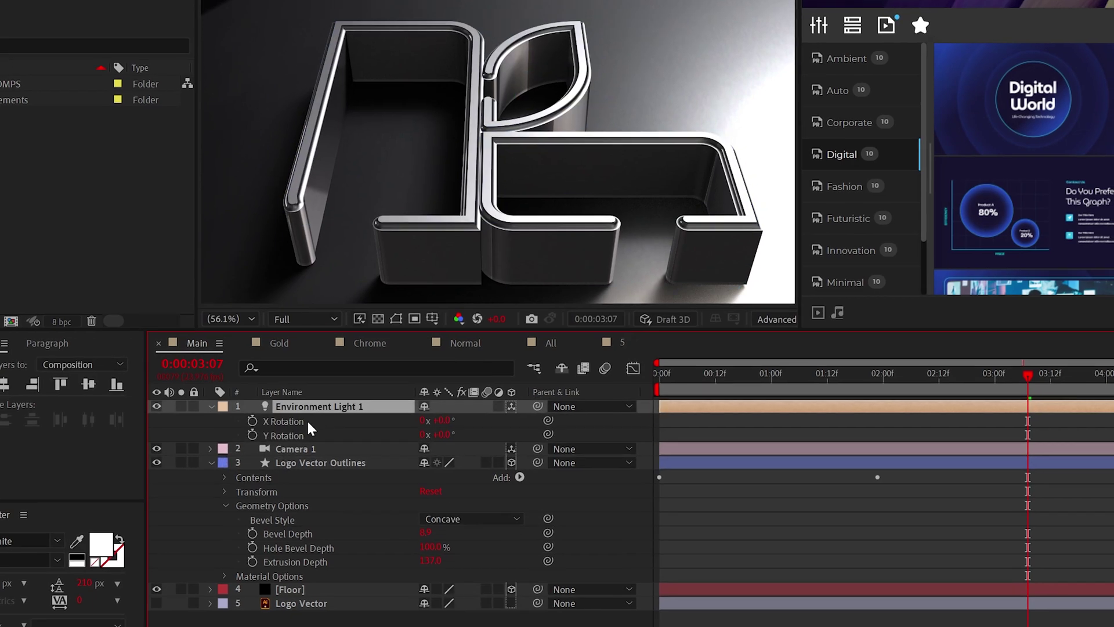
{"action": "left_click_drag", "start_coordinate": [410, 464], "coordinate": [501, 481]}
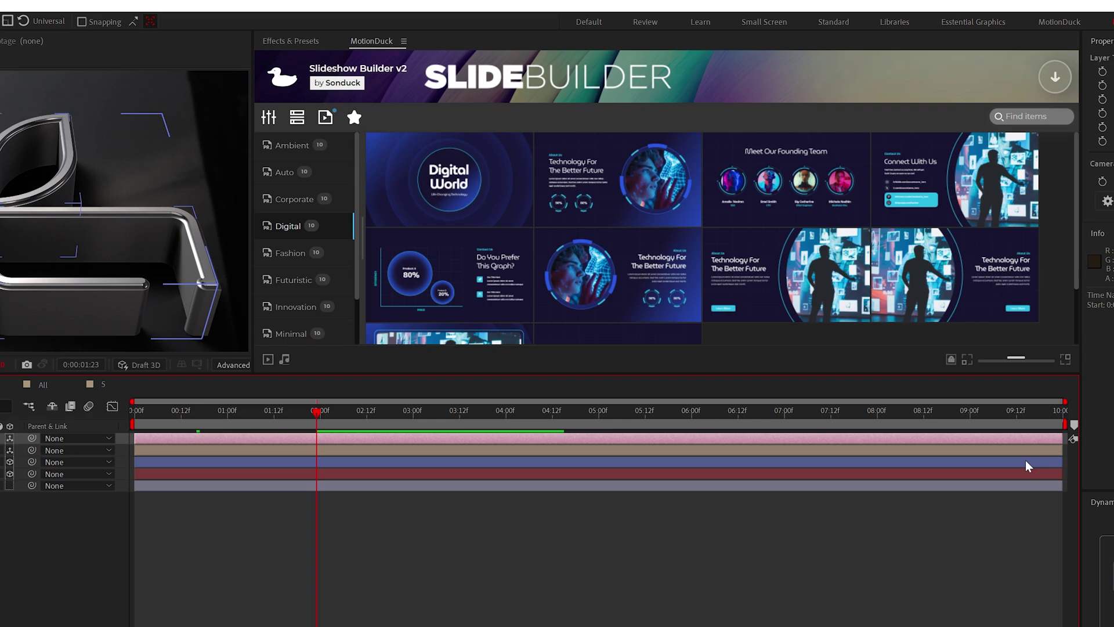
Trim Camera 1 to end at about 2 seconds and orbit, pan and dolly it into a low close-up of the logo.
{"action": "left_click_drag", "start_coordinate": [444, 442], "coordinate": [317, 442]}
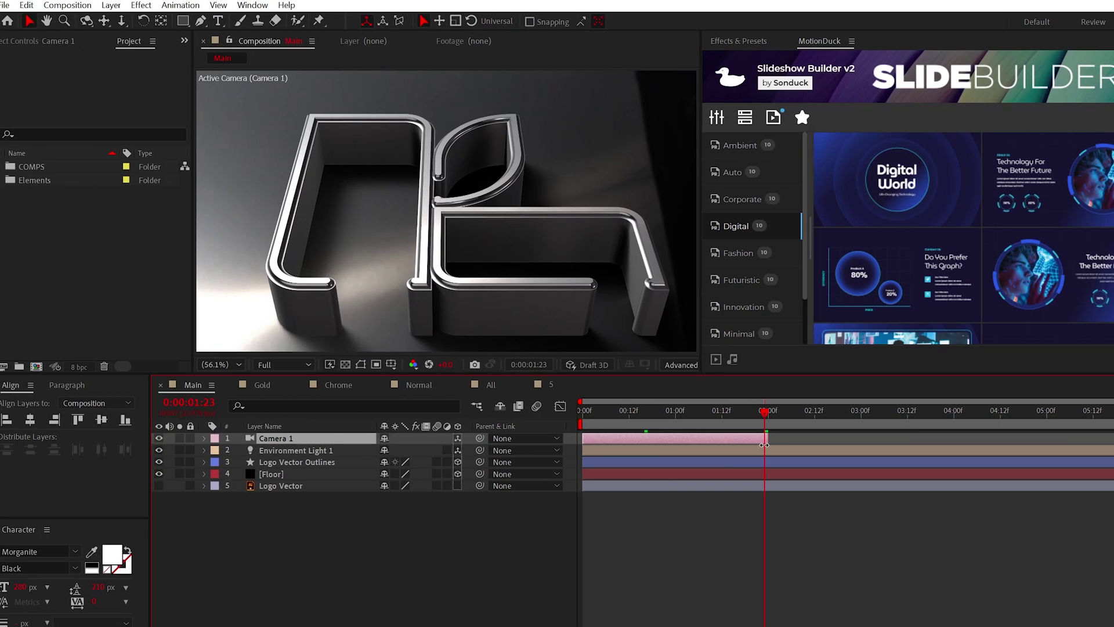
{"action": "left_click", "coordinate": [87, 21]}
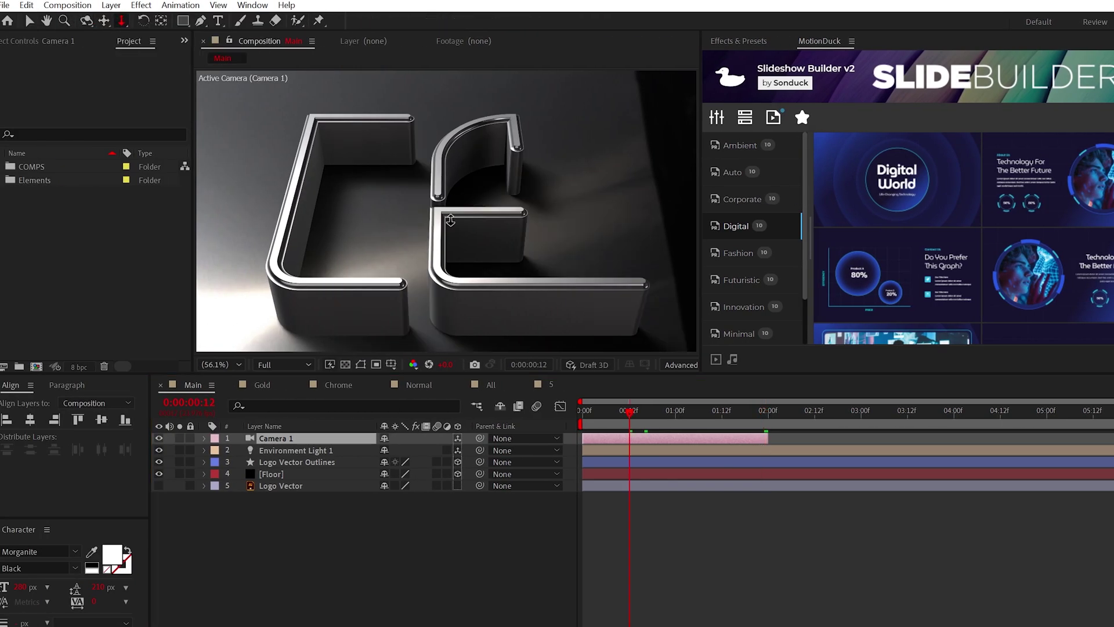
{"action": "left_click_drag", "start_coordinate": [450, 220], "coordinate": [436, 164]}
{"action": "key", "text": "1"}
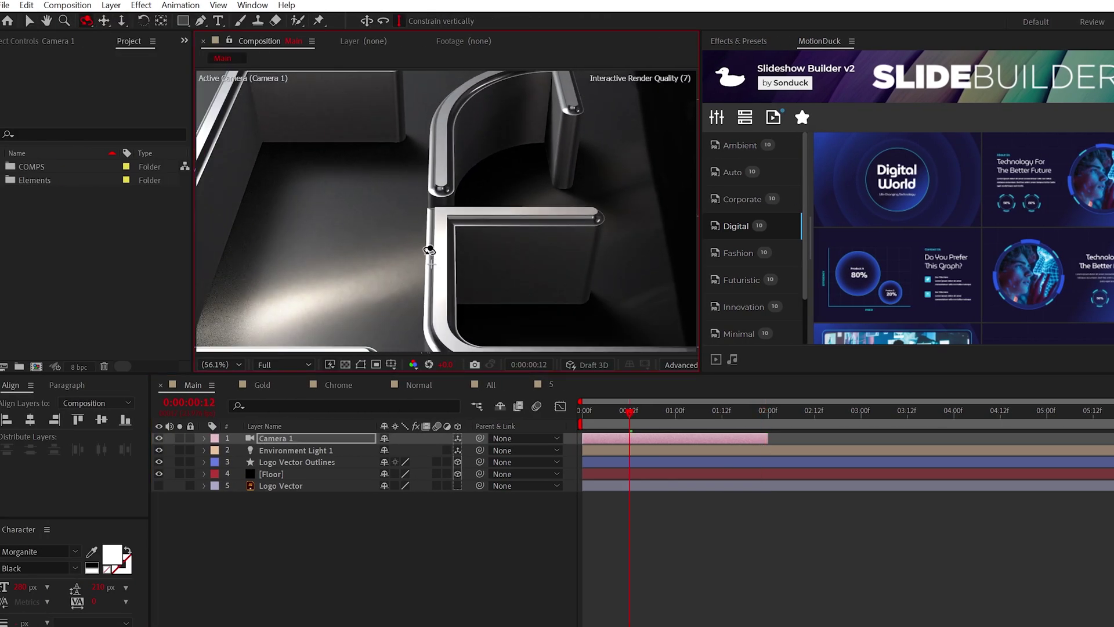
{"action": "mouse_move", "coordinate": [428, 249]}
{"action": "left_mouse_down"}
{"action": "mouse_move", "coordinate": [432, 193]}
{"action": "mouse_move", "coordinate": [437, 251]}
{"action": "left_mouse_up"}
{"action": "key", "text": "2"}
{"action": "left_click_drag", "start_coordinate": [308, 211], "coordinate": [347, 211]}
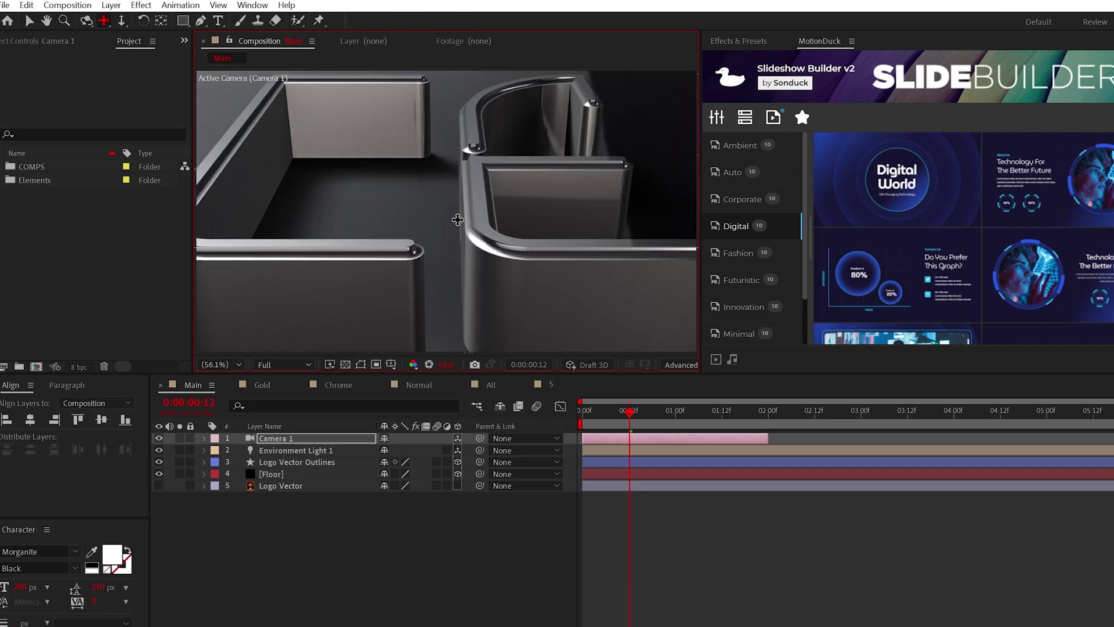
{"action": "left_click_drag", "start_coordinate": [682, 416], "coordinate": [706, 418]}
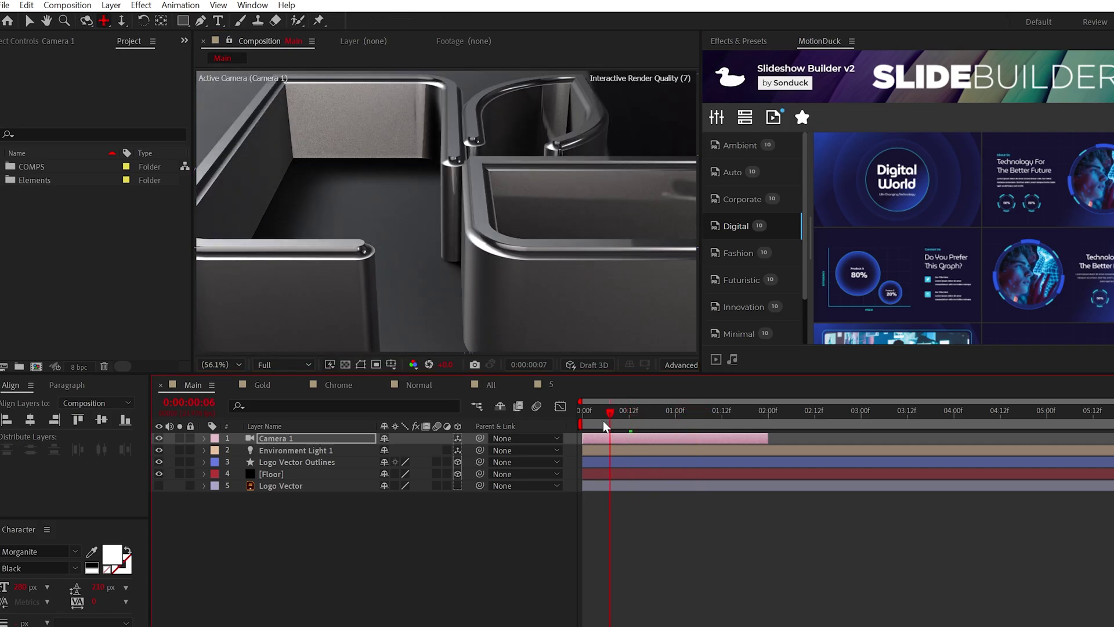
{"action": "left_click_drag", "start_coordinate": [604, 425], "coordinate": [628, 422]}
Create a null object, make it a 3D layer and parent Camera 1 to it.
{"action": "left_click", "coordinate": [111, 5]}
{"action": "mouse_move", "coordinate": [131, 21]}
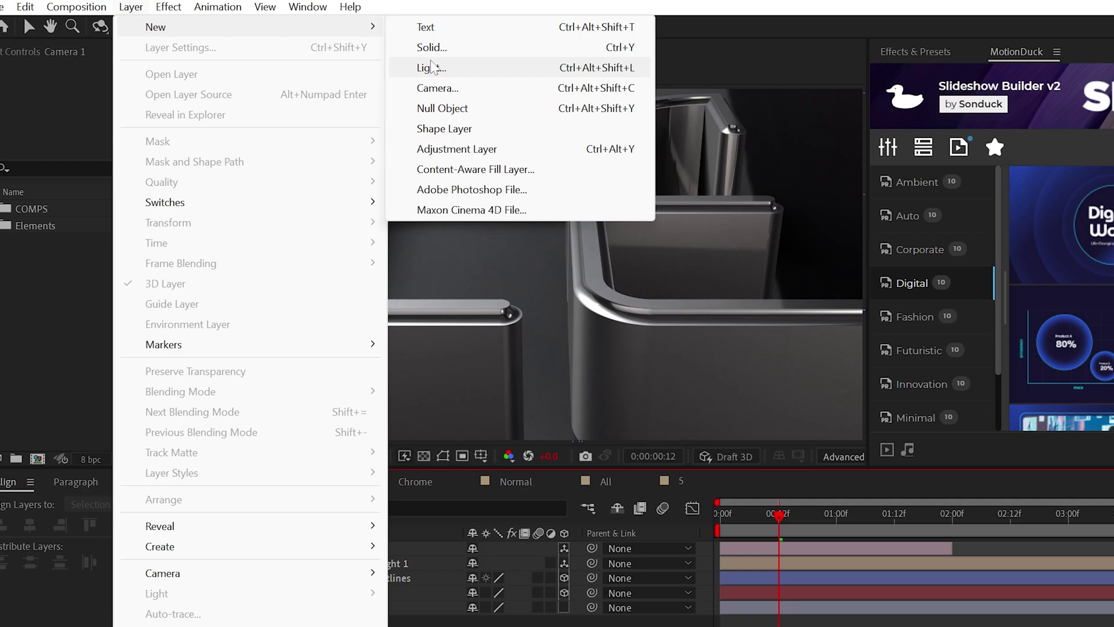
{"action": "left_click", "coordinate": [432, 108]}
{"action": "left_click", "coordinate": [562, 547]}
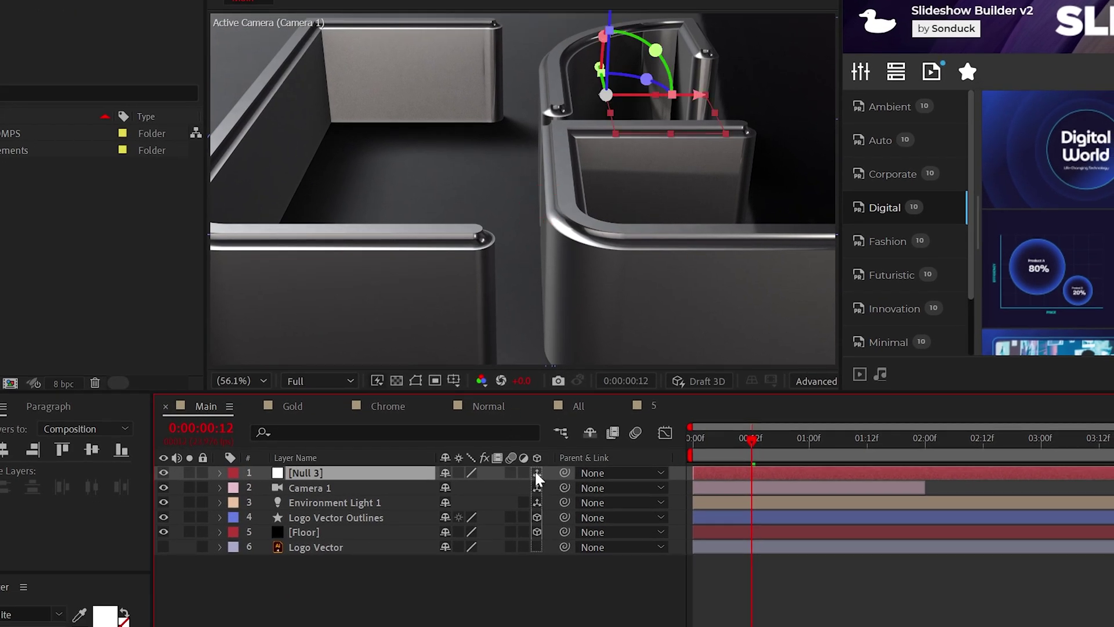
{"action": "left_click_drag", "start_coordinate": [563, 487], "coordinate": [329, 471]}
Keyframe the null's Z Rotation from 0° at the start to a turned angle at 0:00:01:23.
{"action": "left_click", "coordinate": [220, 472]}
{"action": "left_click", "coordinate": [236, 488]}
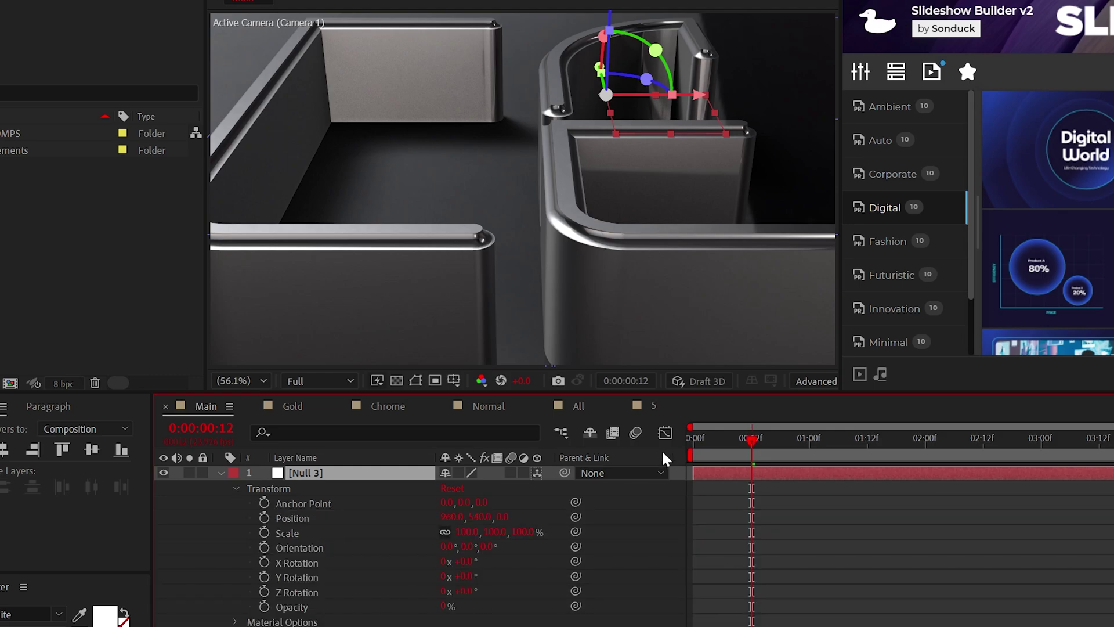
{"action": "left_click", "coordinate": [692, 440]}
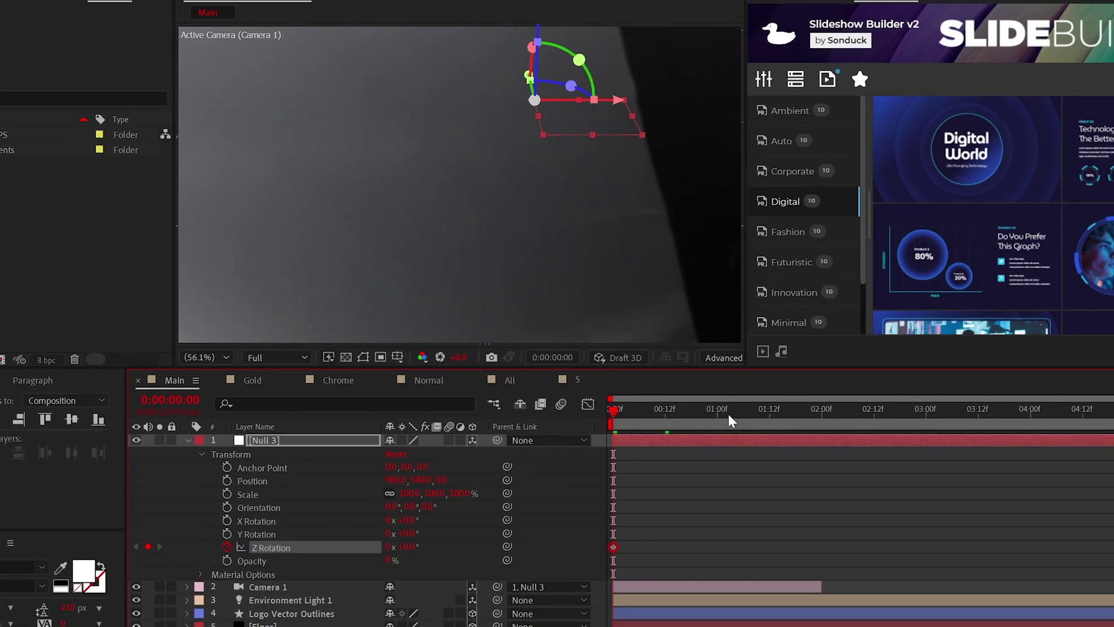
{"action": "left_click_drag", "start_coordinate": [728, 413], "coordinate": [816, 419]}
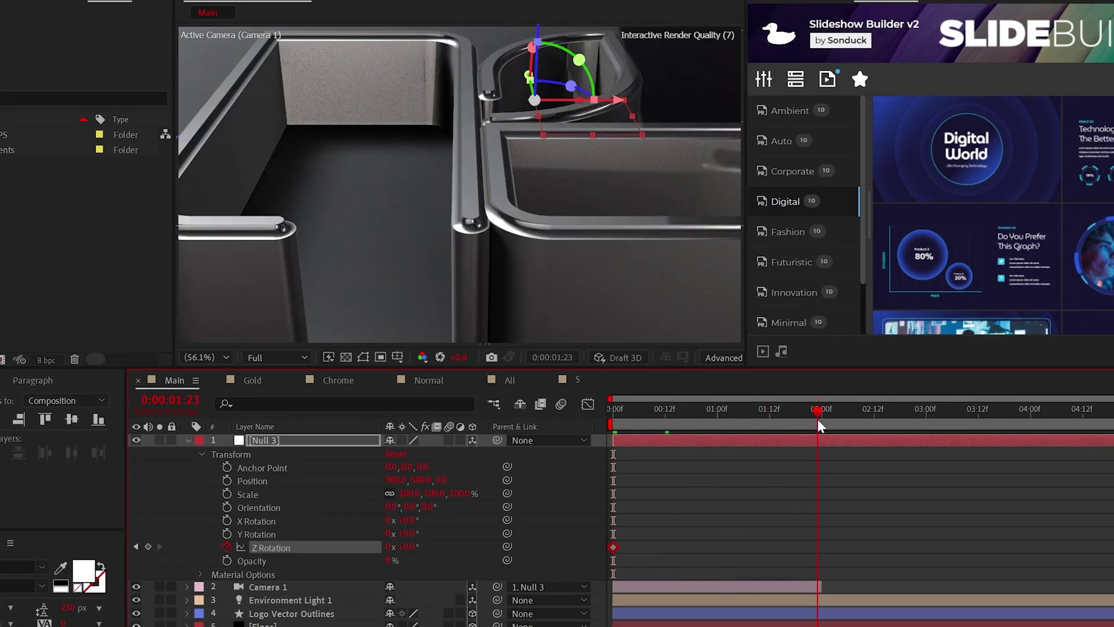
{"action": "left_click_drag", "start_coordinate": [409, 546], "coordinate": [458, 552]}
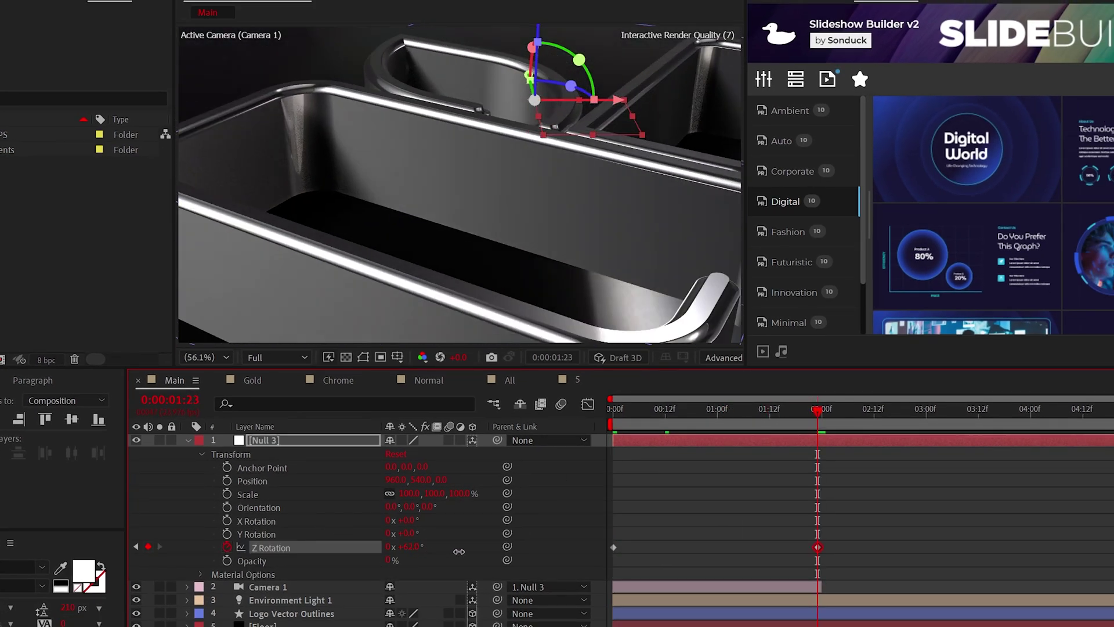
Add a two-node 50mm camera named Camera 2, start it at about 2 seconds and reframe its view of the logo.
{"action": "left_click", "coordinate": [115, 7]}
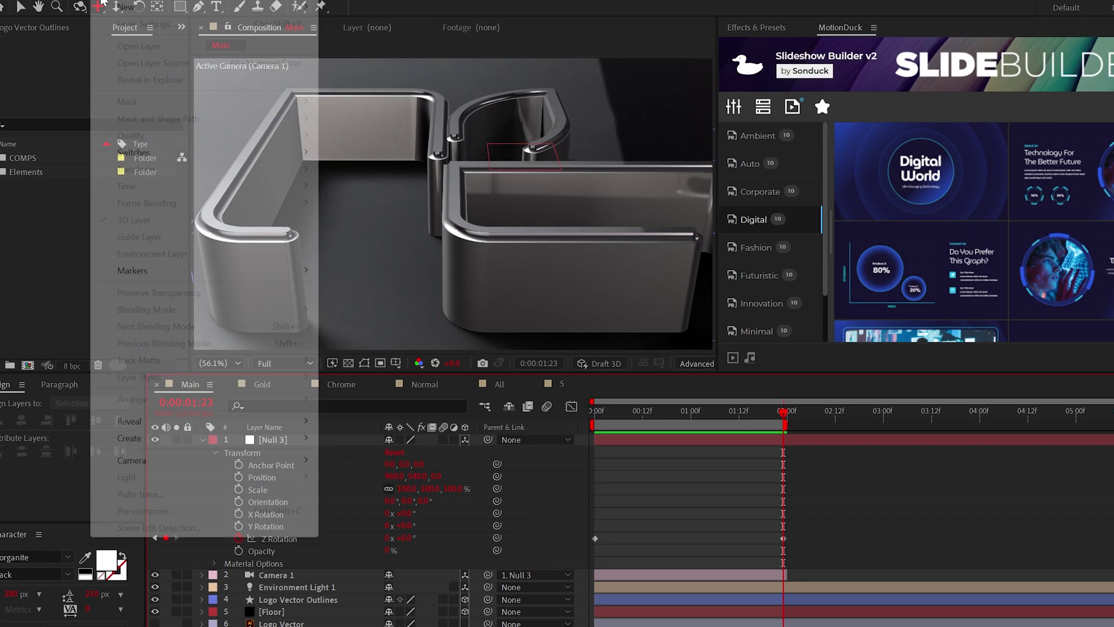
{"action": "mouse_move", "coordinate": [134, 22]}
{"action": "left_click", "coordinate": [360, 70]}
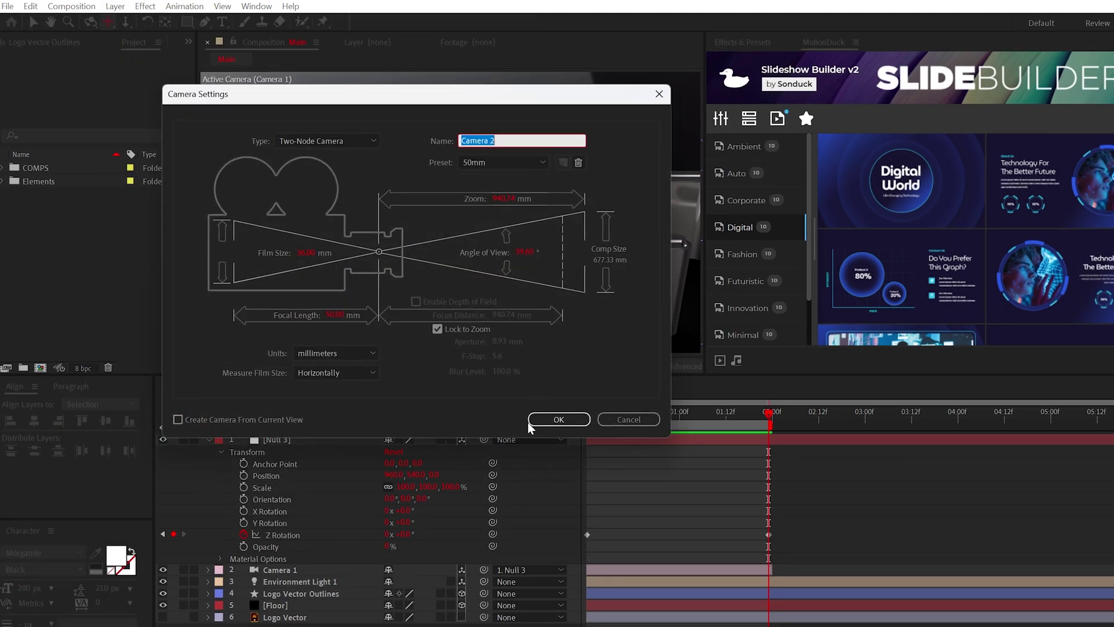
{"action": "left_click", "coordinate": [554, 420]}
{"action": "left_click_drag", "start_coordinate": [599, 445], "coordinate": [773, 447]}
{"action": "mouse_move", "coordinate": [450, 208]}
{"action": "left_mouse_down"}
{"action": "mouse_move", "coordinate": [437, 112]}
{"action": "mouse_move", "coordinate": [443, 214]}
{"action": "left_mouse_up"}
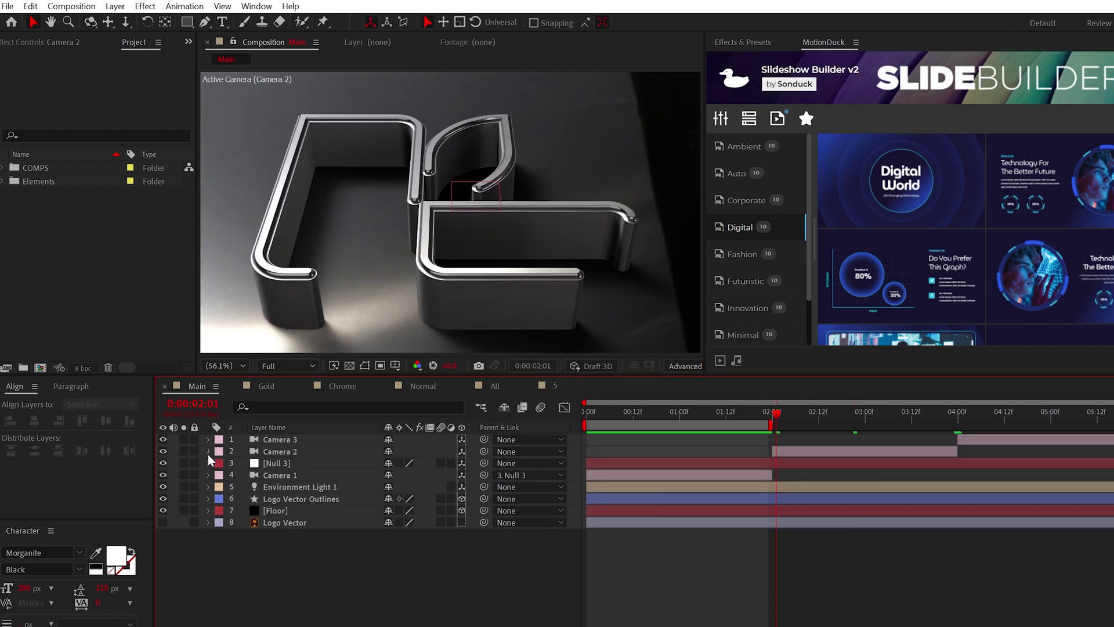
Keyframe Camera 2's Point of Interest and Position from 0:00:02:01 to a closer, shifted view at 0:00:03:23.
{"action": "left_click", "coordinate": [209, 452]}
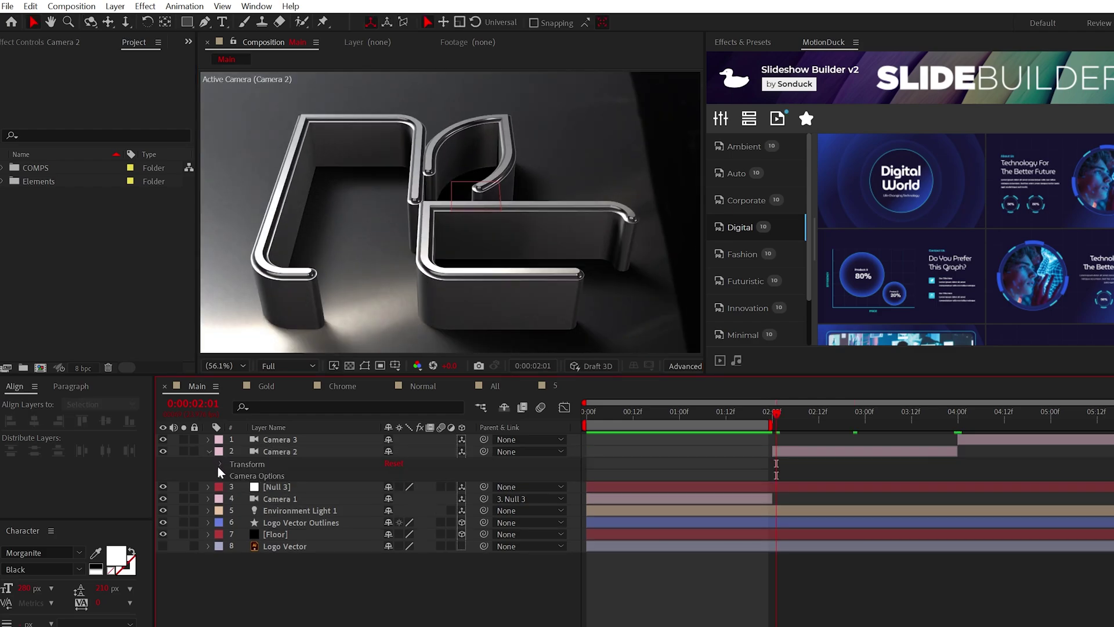
{"action": "left_click", "coordinate": [221, 464]}
{"action": "left_click_drag", "start_coordinate": [934, 417], "coordinate": [955, 423]}
{"action": "mouse_move", "coordinate": [449, 220]}
{"action": "left_mouse_down"}
{"action": "mouse_move", "coordinate": [463, 228]}
{"action": "mouse_move", "coordinate": [458, 191]}
{"action": "mouse_move", "coordinate": [452, 203]}
{"action": "left_mouse_up"}
{"action": "key", "text": "3"}
{"action": "key", "text": "c"}
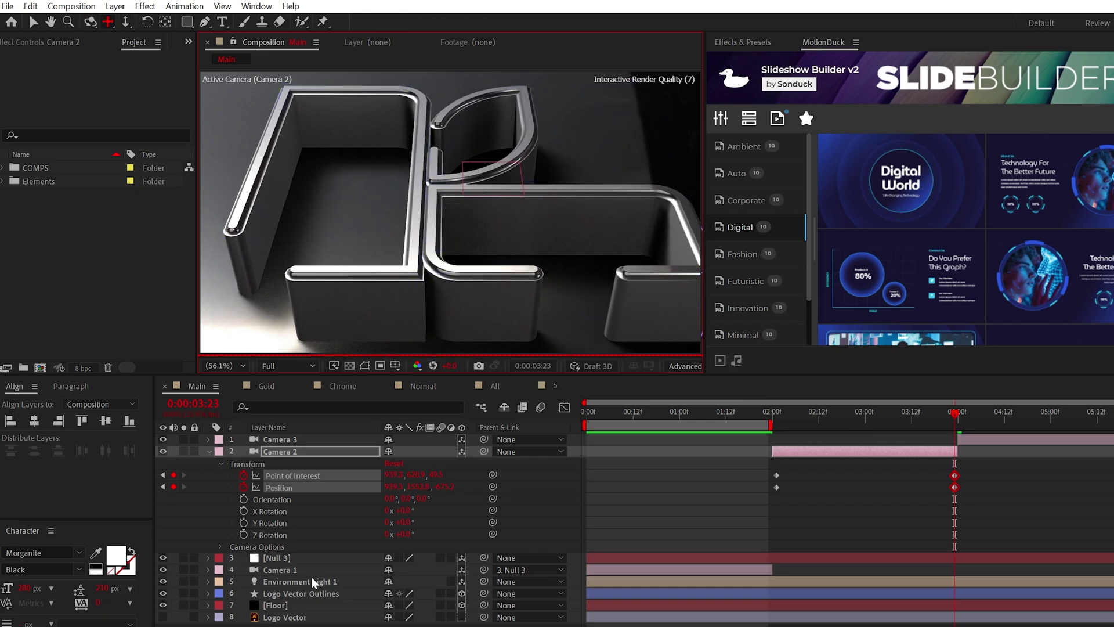
Duplicate the Null 3 layer, place the copy above Camera 2, parent Camera 2 to it and align its keyframes with about 0:00:02:01.
{"action": "left_click", "coordinate": [311, 624]}
{"action": "left_click", "coordinate": [276, 557]}
{"action": "key", "text": "ctrl+d"}
{"action": "left_click_drag", "start_coordinate": [277, 558], "coordinate": [276, 445]}
{"action": "left_click_drag", "start_coordinate": [483, 463], "coordinate": [486, 463]}
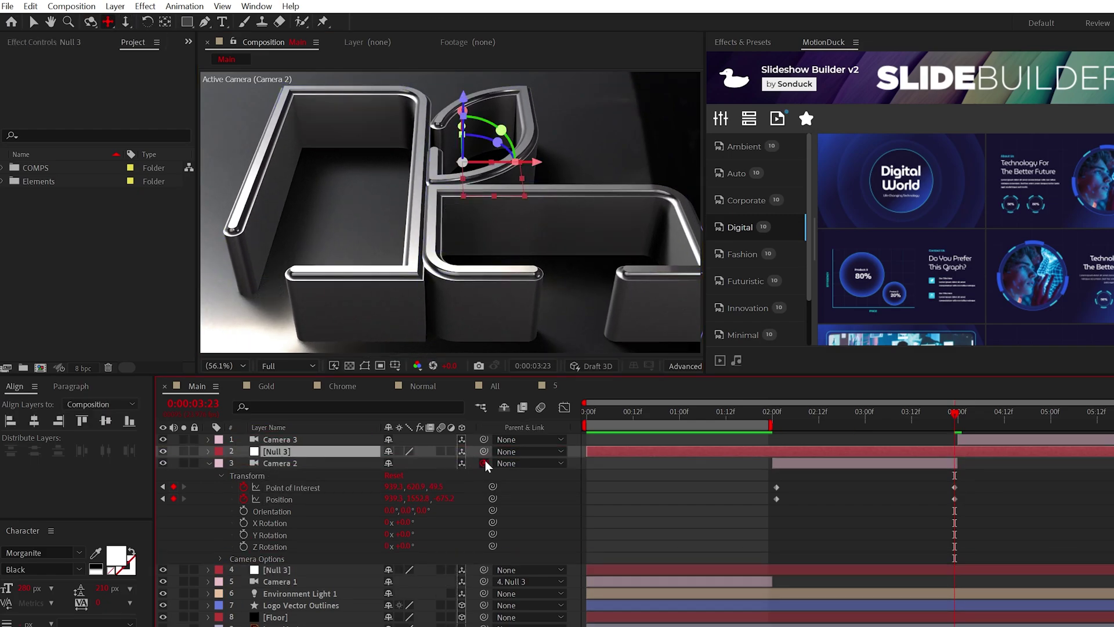
{"action": "key", "text": "u"}
{"action": "mouse_move", "coordinate": [783, 461]}
{"action": "left_mouse_down"}
{"action": "mouse_move", "coordinate": [563, 472]}
{"action": "mouse_move", "coordinate": [776, 463]}
{"action": "left_mouse_up"}
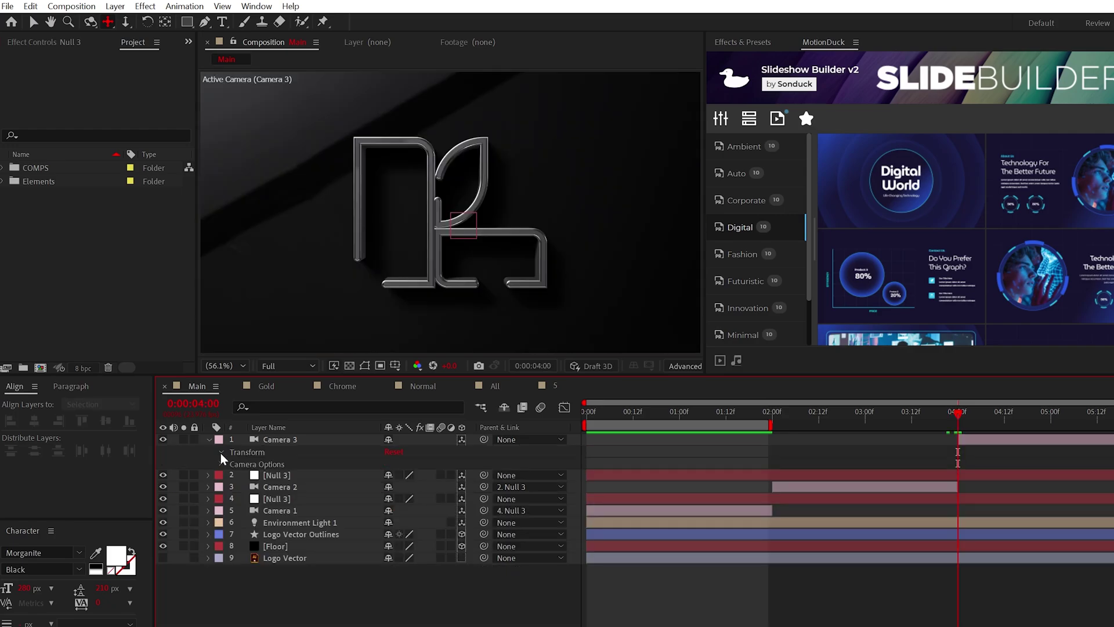
Start keyframing Camera 3's Point of Interest and Position at 0:00:04:00.
{"action": "left_click", "coordinate": [221, 452]}
{"action": "left_click_drag", "start_coordinate": [244, 475], "coordinate": [245, 464]}
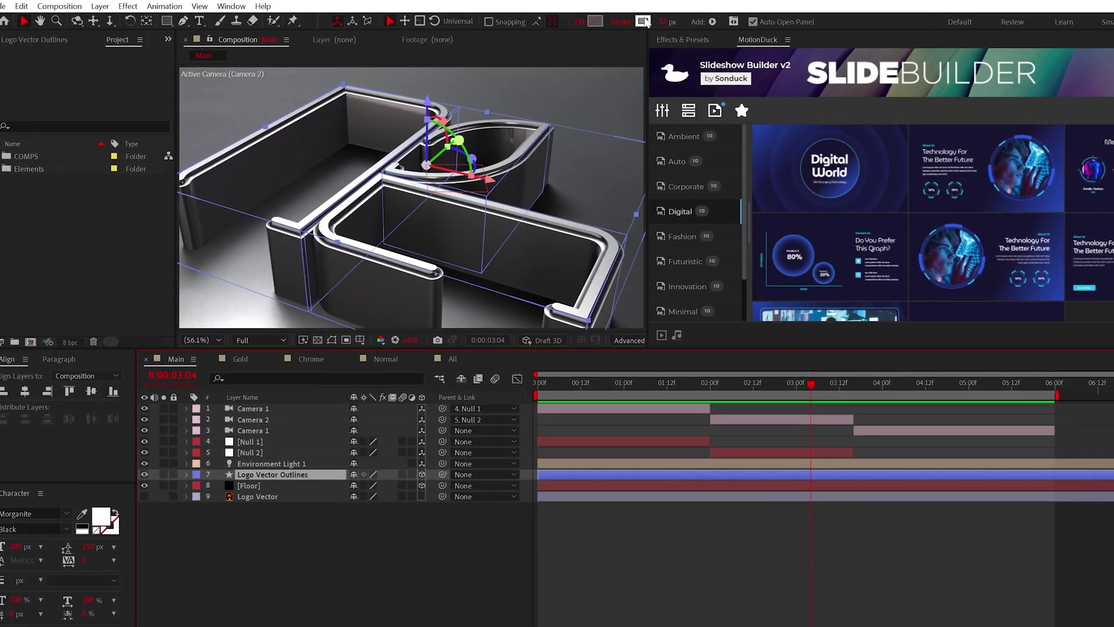
Try a light orange, gold-like stroke color on the Logo Vector Outlines layer.
{"action": "left_click", "coordinate": [647, 21]}
{"action": "left_click_drag", "start_coordinate": [399, 411], "coordinate": [399, 430]}
{"action": "left_click", "coordinate": [280, 307]}
{"action": "left_click_drag", "start_coordinate": [271, 299], "coordinate": [271, 273]}
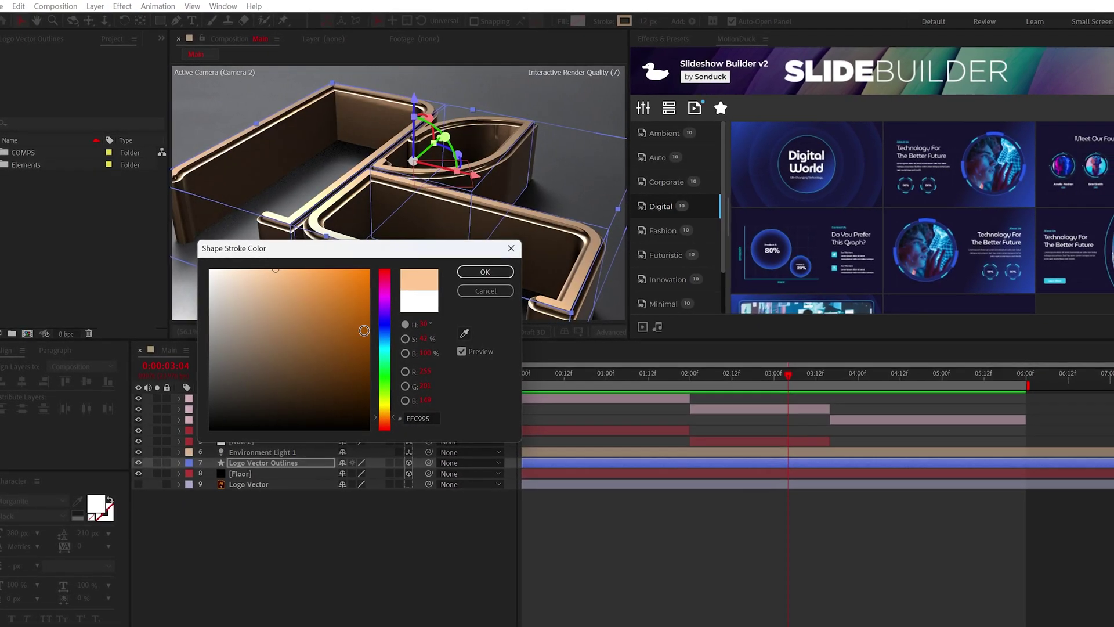
{"action": "left_click", "coordinate": [387, 416]}
{"action": "left_click", "coordinate": [482, 273]}
{"action": "key", "text": "F2"}
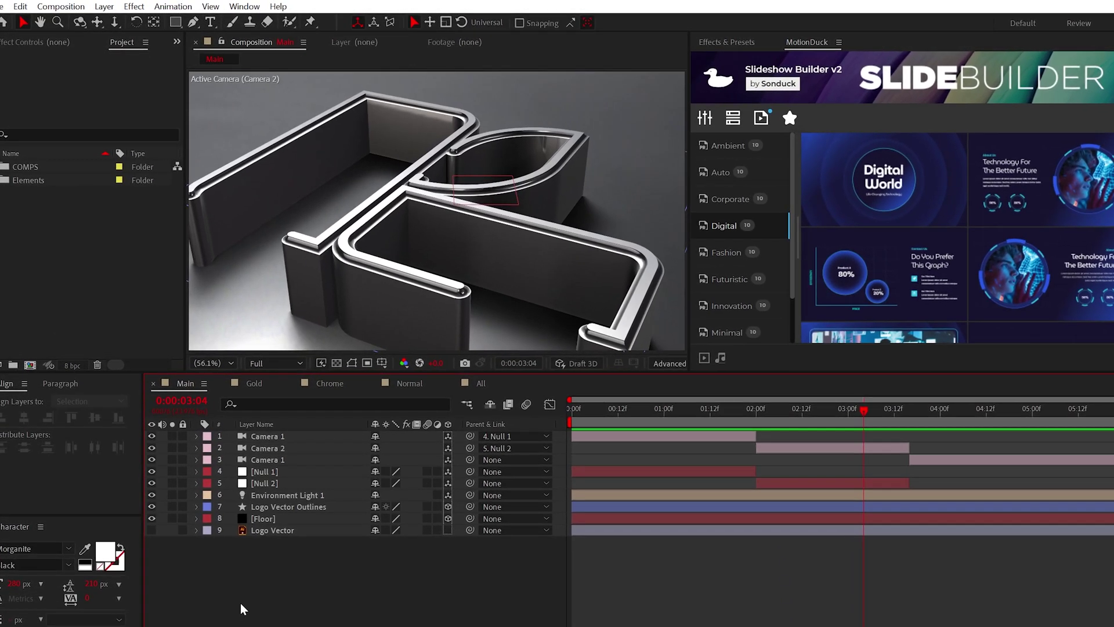
Pre-compose all layers of the Main composition into a new composition named 1894.
{"action": "key", "text": "ctrl+a"}
{"action": "left_click", "coordinate": [107, 7]}
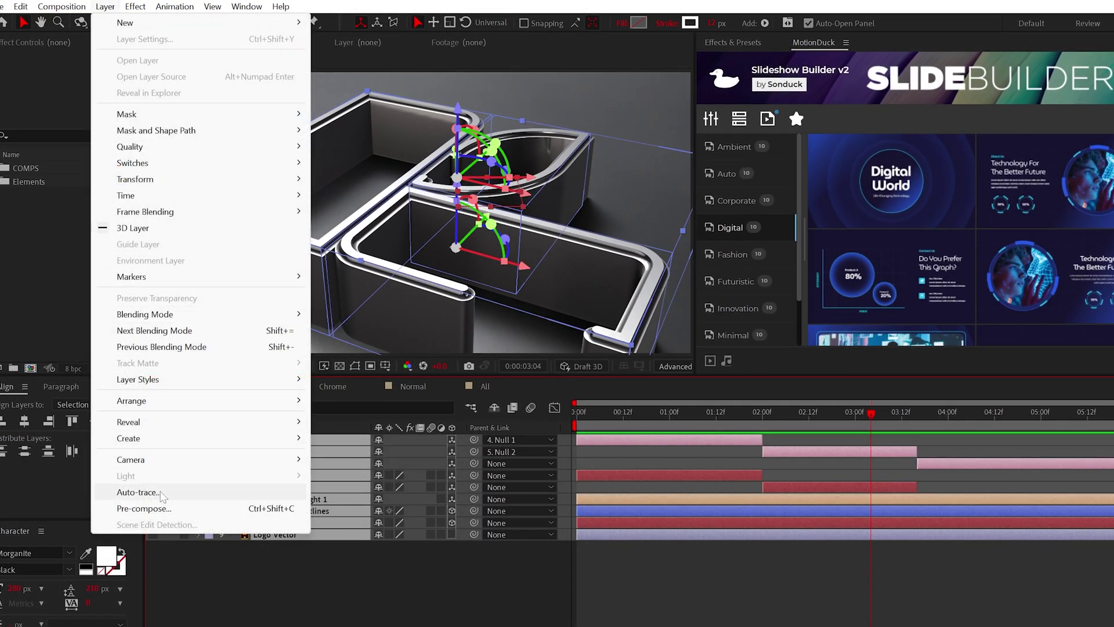
{"action": "left_click", "coordinate": [143, 508]}
{"action": "type", "text": "1894"}
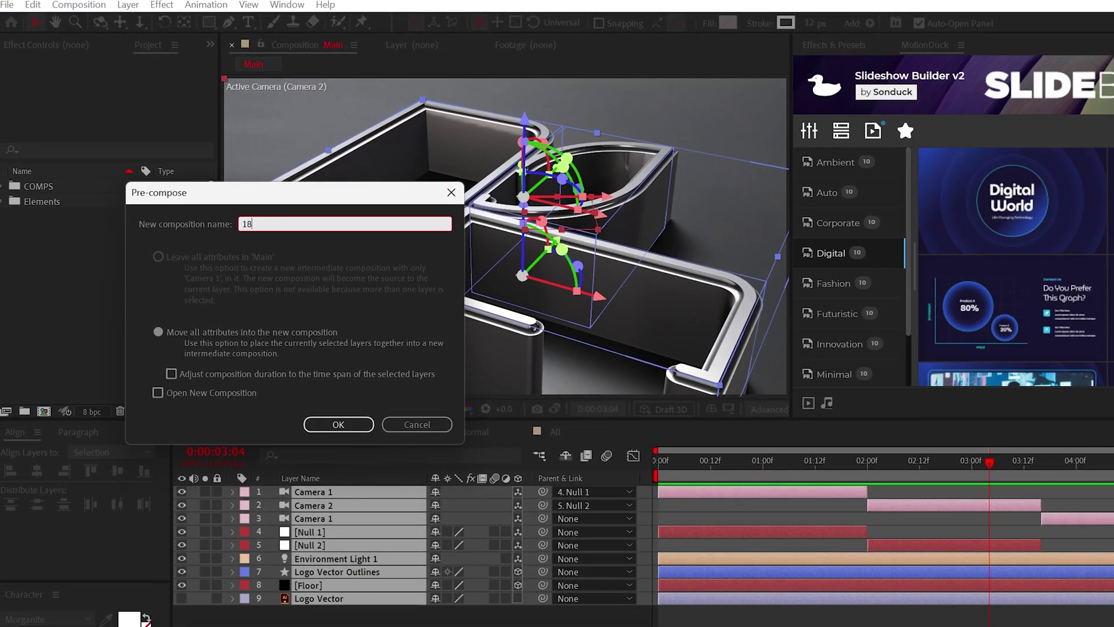
{"action": "key", "text": "Return"}
Apply 3D Channel Extract to the 1894 layer with Black Point 1500, White Point 1200 and Invert Depth Map enabled.
{"action": "left_click", "coordinate": [161, 4]}
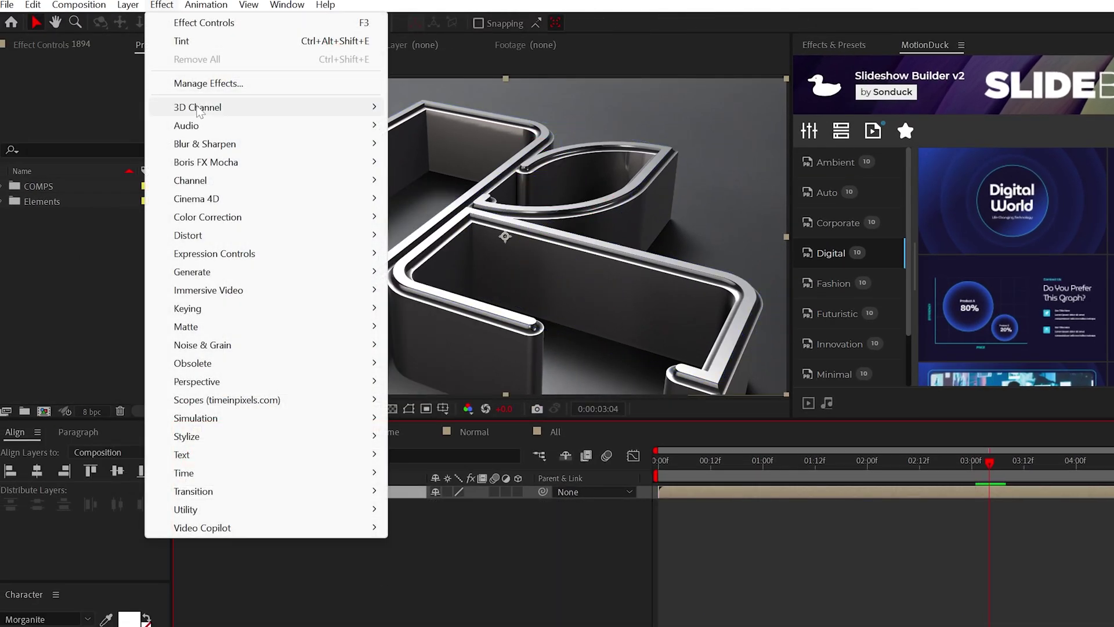
{"action": "left_click", "coordinate": [438, 114]}
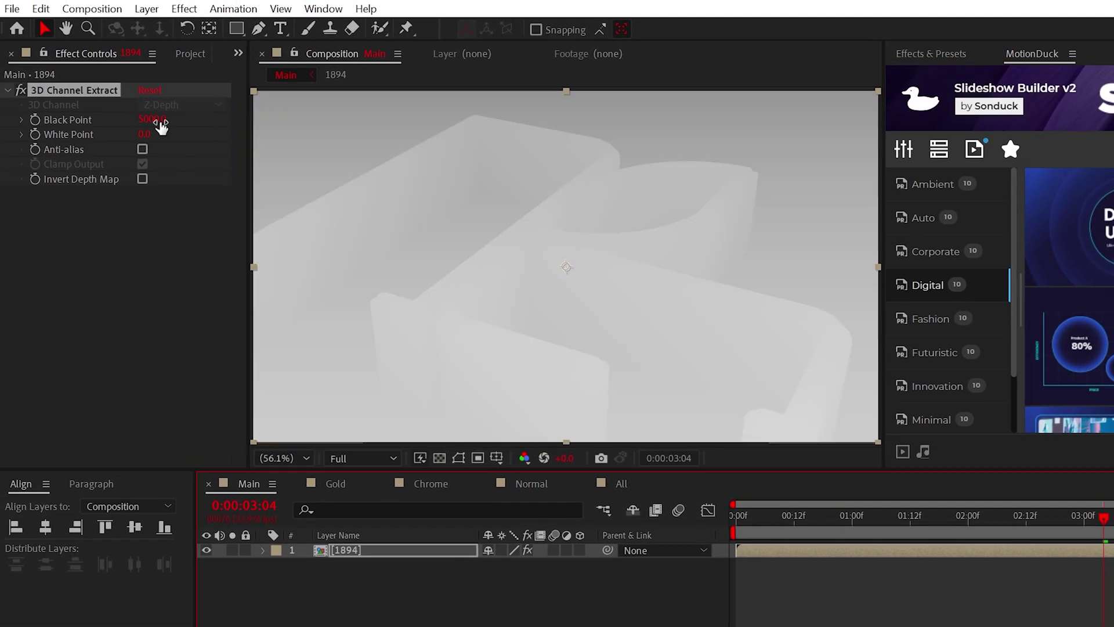
{"action": "mouse_move", "coordinate": [157, 125]}
{"action": "left_mouse_down"}
{"action": "mouse_move", "coordinate": [124, 122]}
{"action": "mouse_move", "coordinate": [160, 137]}
{"action": "mouse_move", "coordinate": [149, 140]}
{"action": "left_mouse_up"}
{"action": "left_click", "coordinate": [142, 179]}
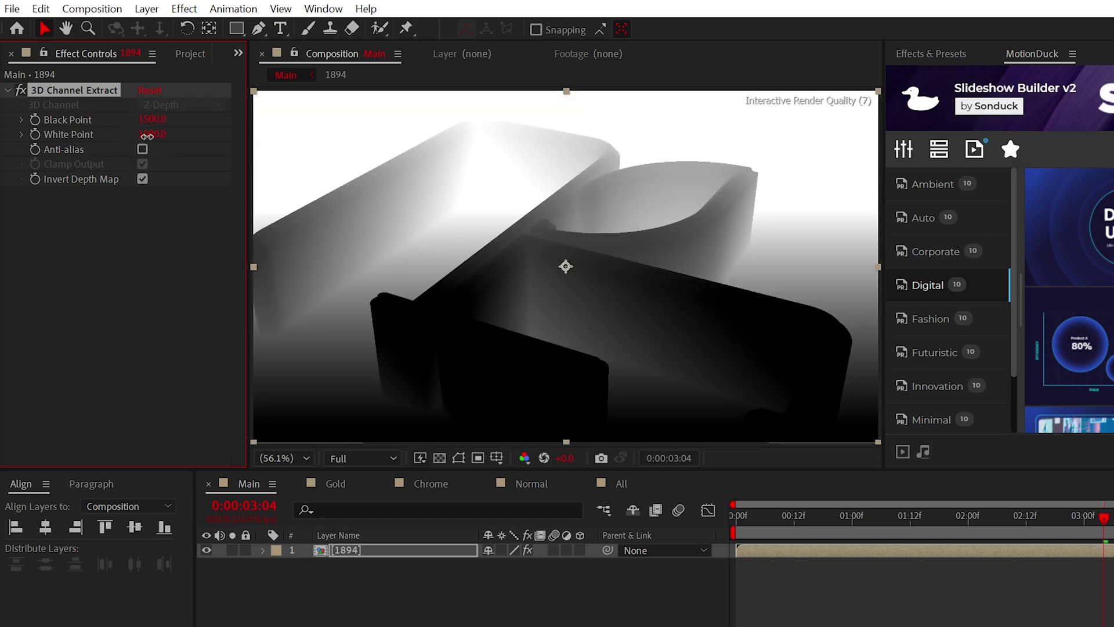
Duplicate the 1894 layer and remove the 3D Channel Extract effect from the upper copy.
{"action": "left_click", "coordinate": [41, 9]}
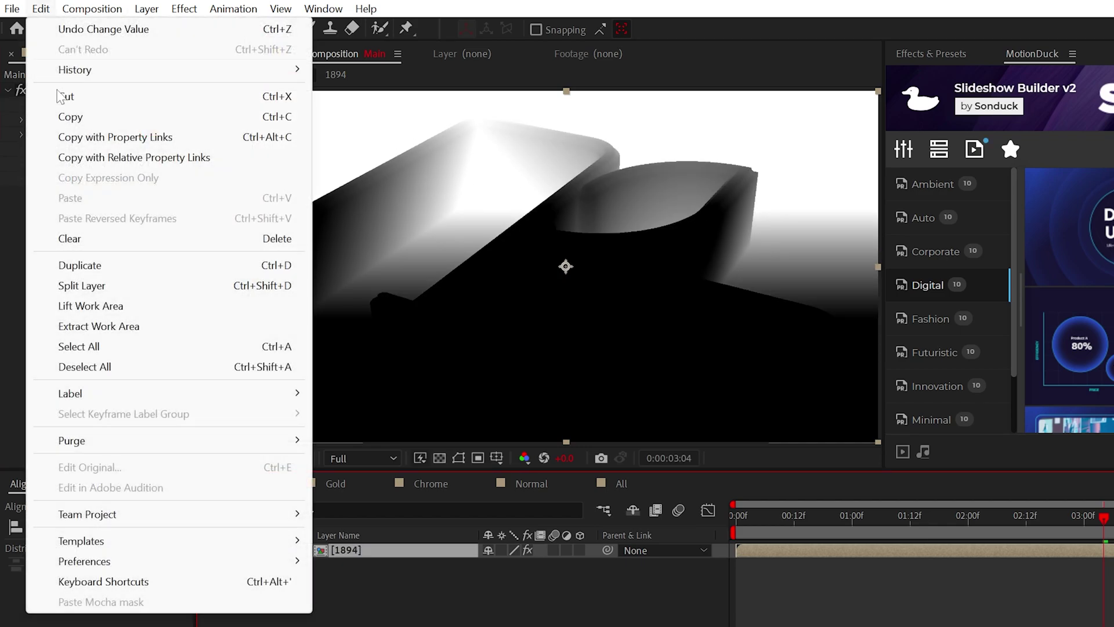
{"action": "left_click", "coordinate": [95, 269]}
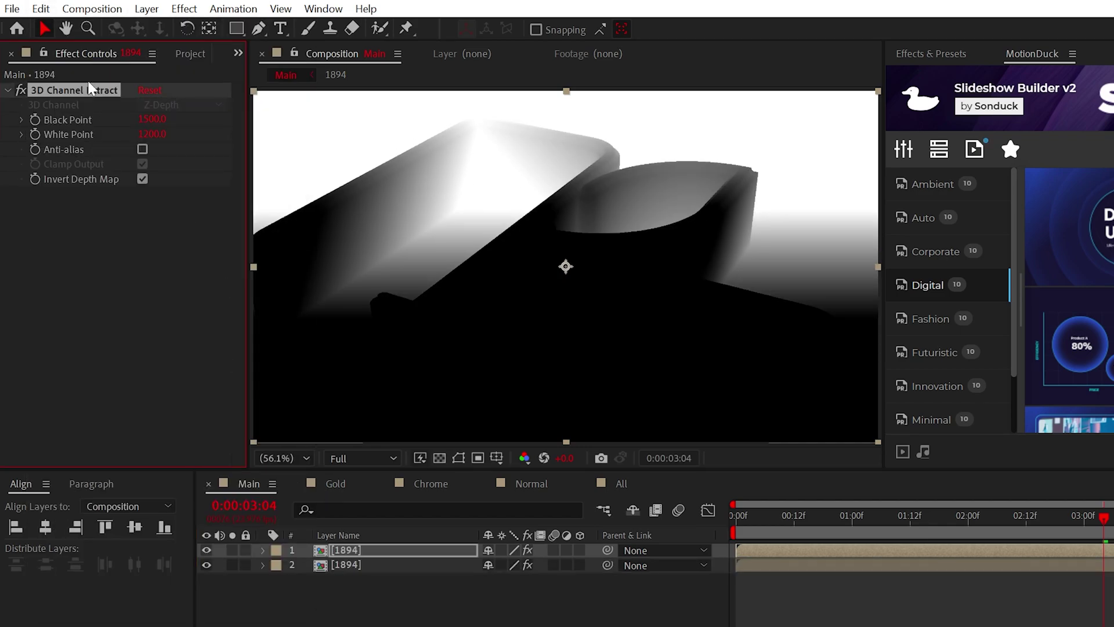
{"action": "key", "text": "Delete"}
Add an adjustment layer above the two 1894 layers and apply Camera Lens Blur to it.
{"action": "left_click", "coordinate": [146, 9]}
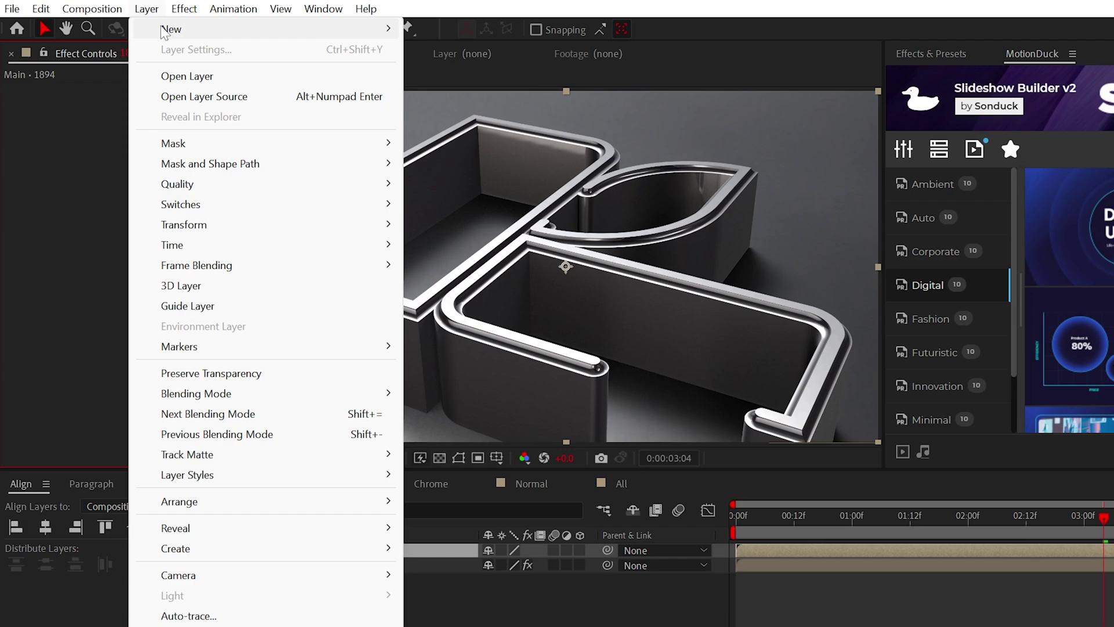
{"action": "mouse_move", "coordinate": [172, 29]}
{"action": "left_click", "coordinate": [491, 152]}
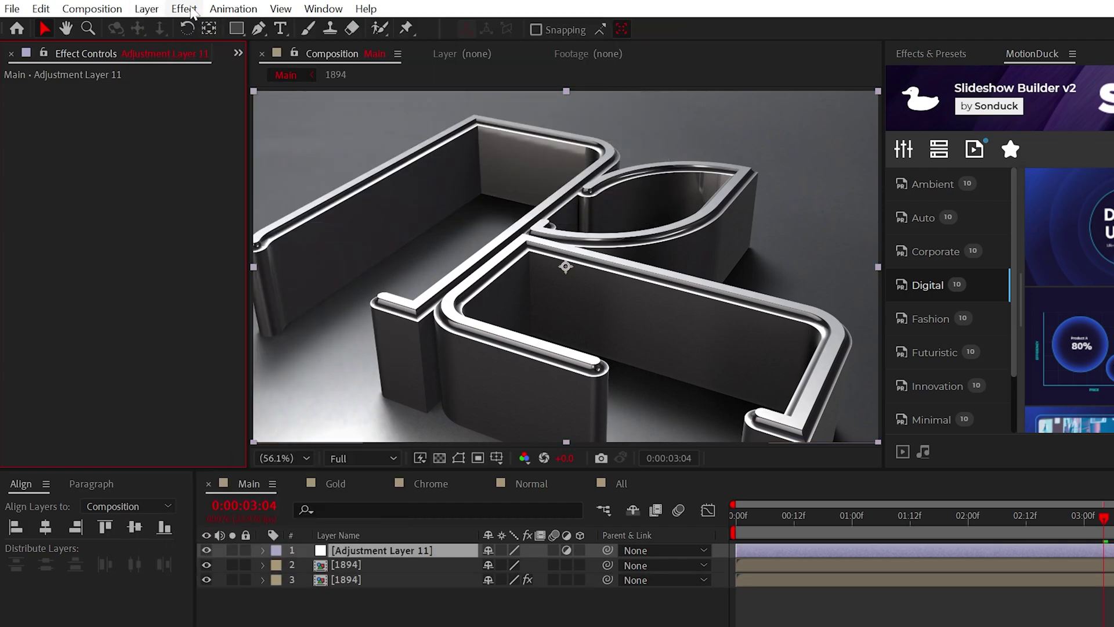
{"action": "left_click", "coordinate": [184, 9]}
{"action": "mouse_move", "coordinate": [221, 168]}
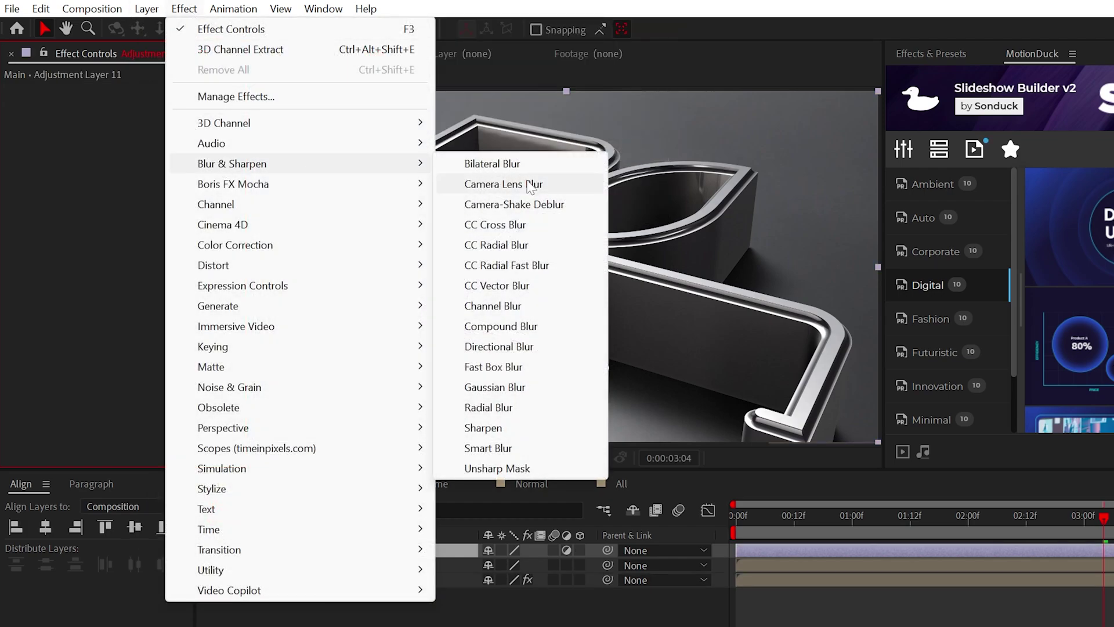
{"action": "left_click", "coordinate": [531, 185]}
Set the Camera Lens Blur's blur map layer to 3. 1894 using its Effects & Masks.
{"action": "left_click", "coordinate": [156, 224]}
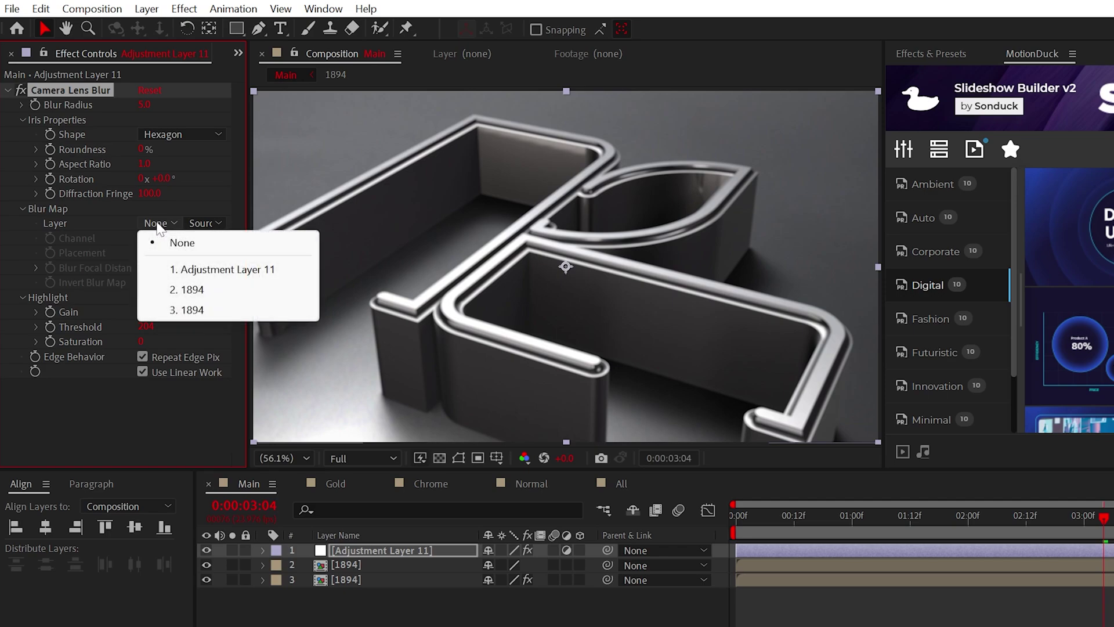
{"action": "left_click", "coordinate": [189, 310]}
{"action": "left_click", "coordinate": [203, 224]}
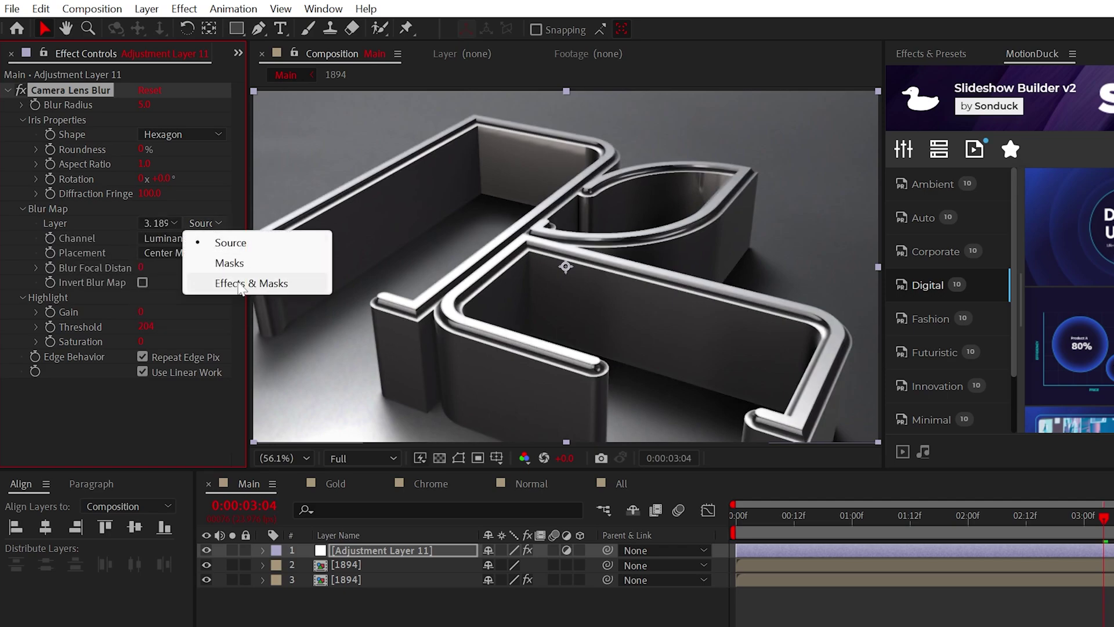
{"action": "left_click", "coordinate": [242, 287]}
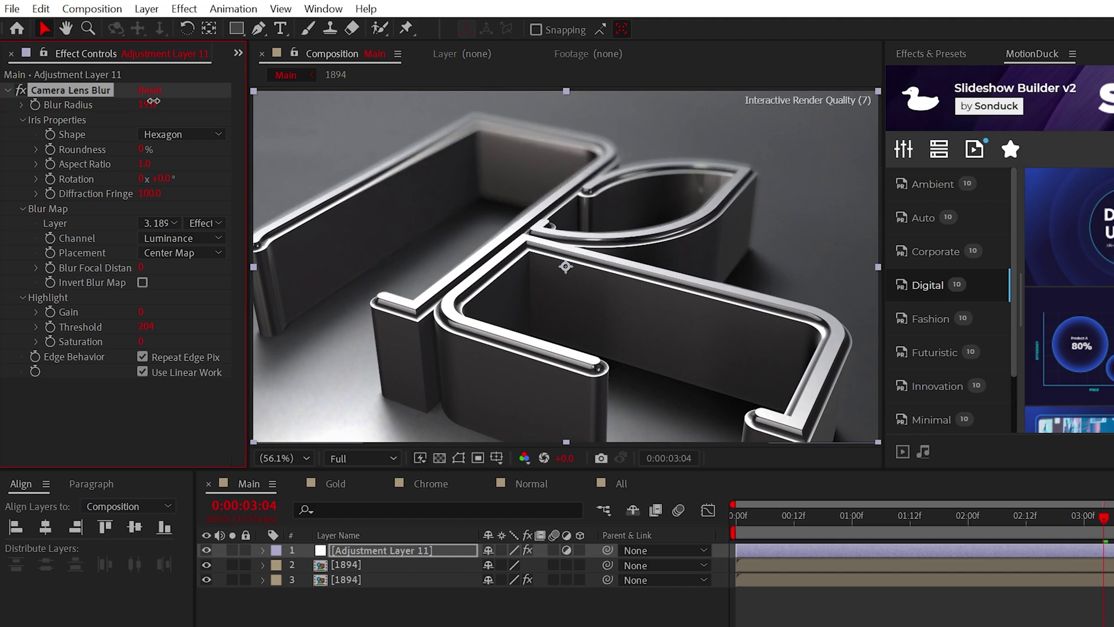
Apply the Depth of Field effect to the lowest 1894 layer.
{"action": "left_click", "coordinate": [335, 583]}
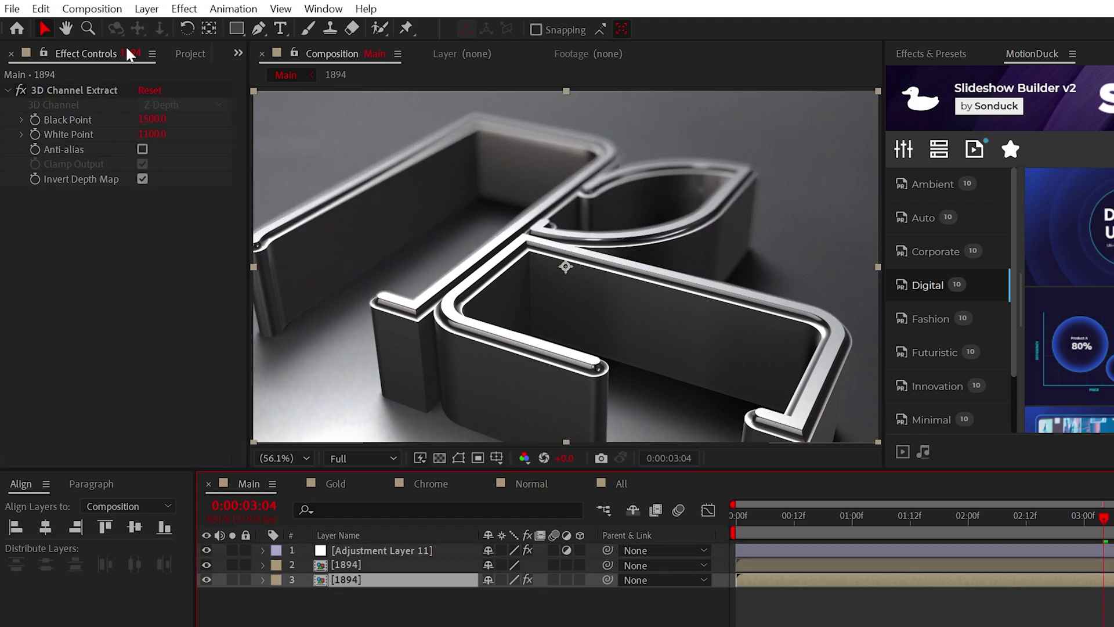
{"action": "left_click", "coordinate": [184, 9]}
{"action": "mouse_move", "coordinate": [221, 130]}
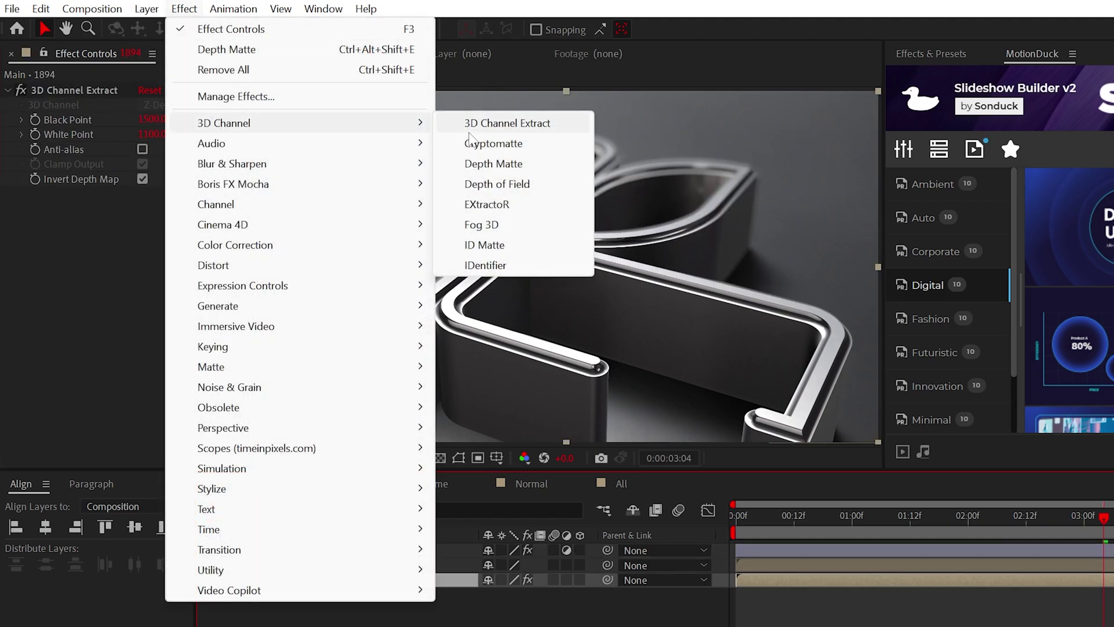
{"action": "left_click", "coordinate": [512, 185]}
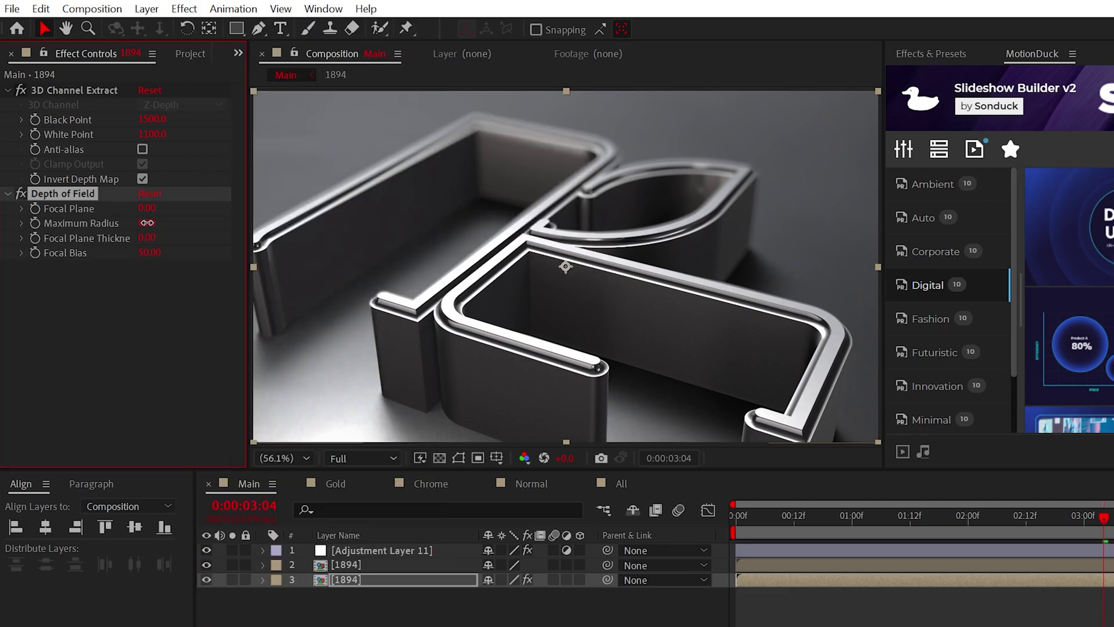